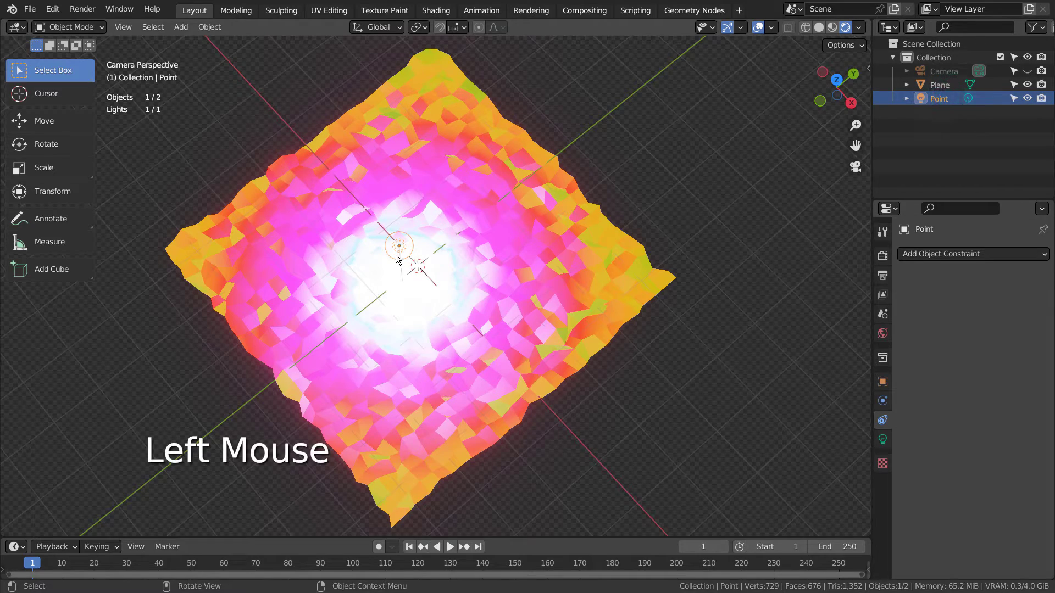
- Drag the point light across the bumpy plane using Shift+Z, Shift+X, Y and Z axis locks
key(g)
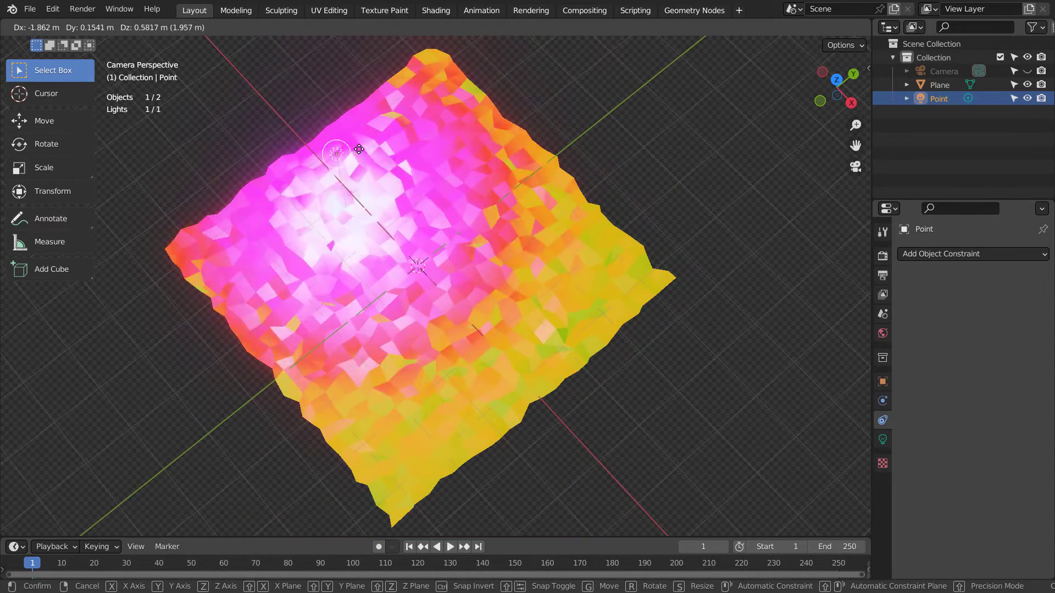
key(shift+z)
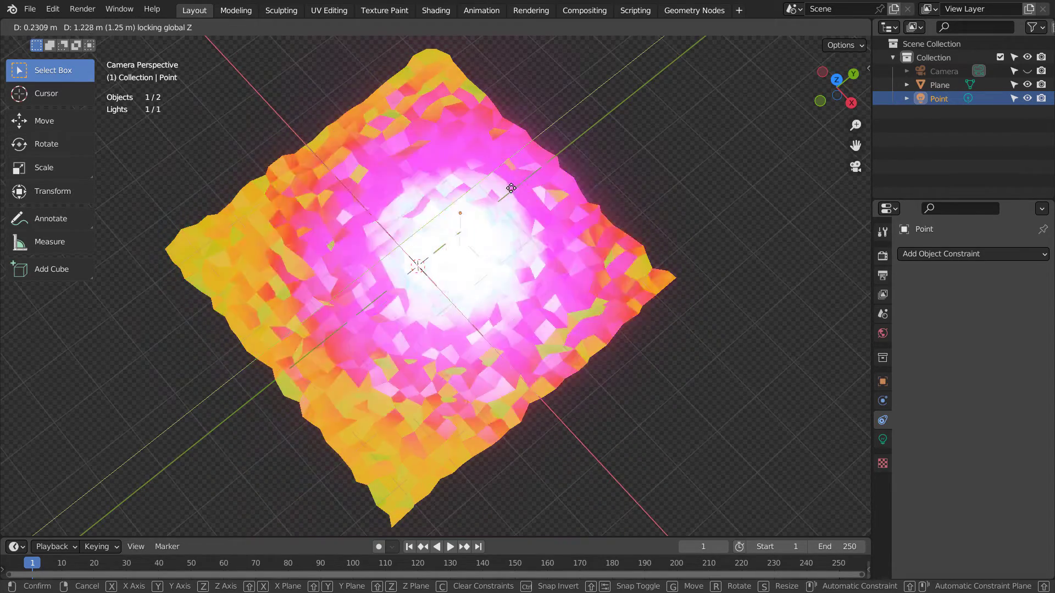
key(shift+x)
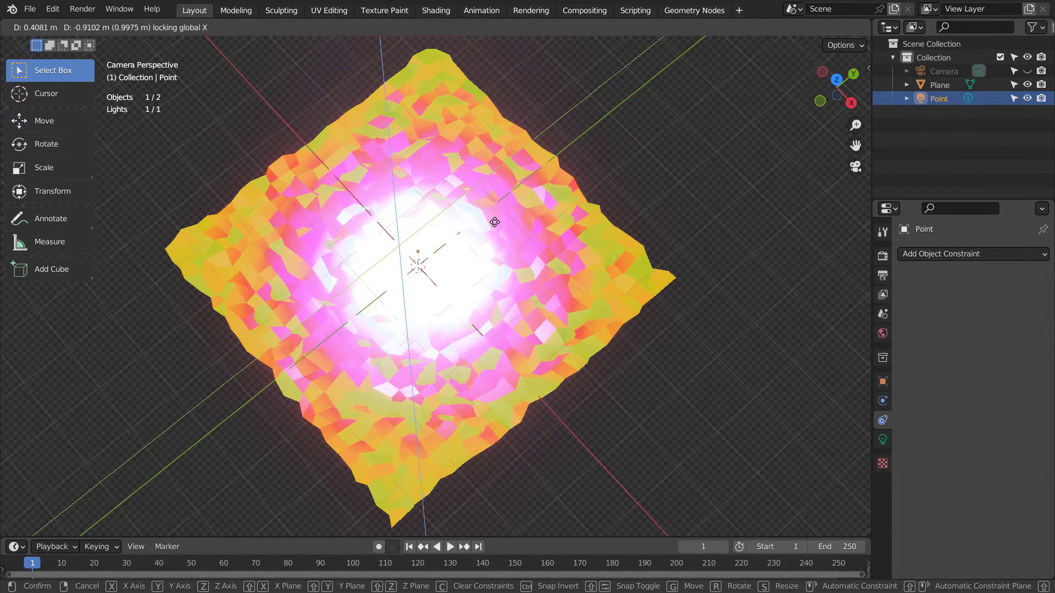
key(shift)
key(y)
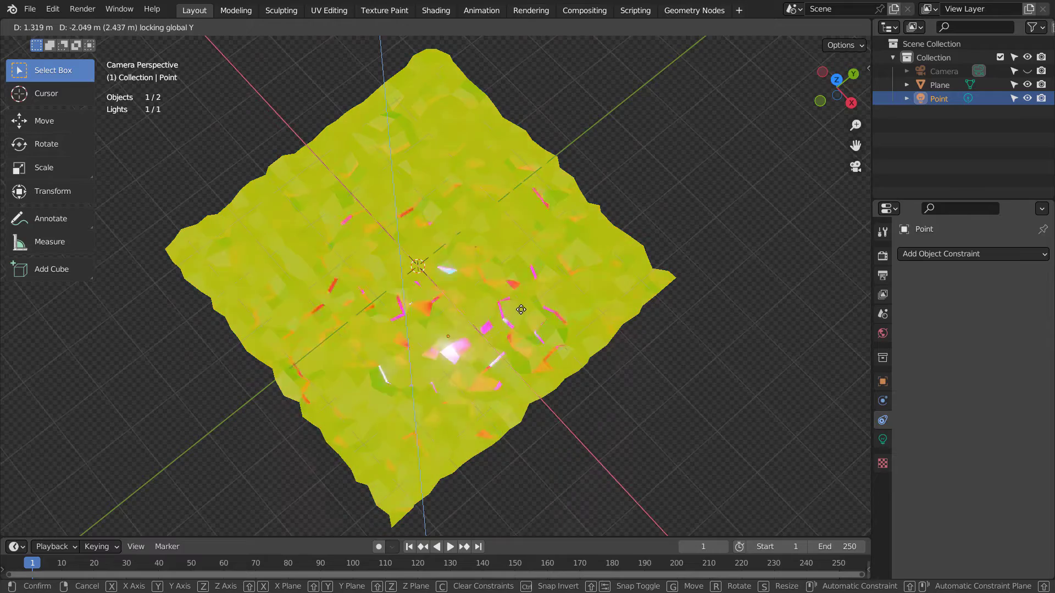
key(z)
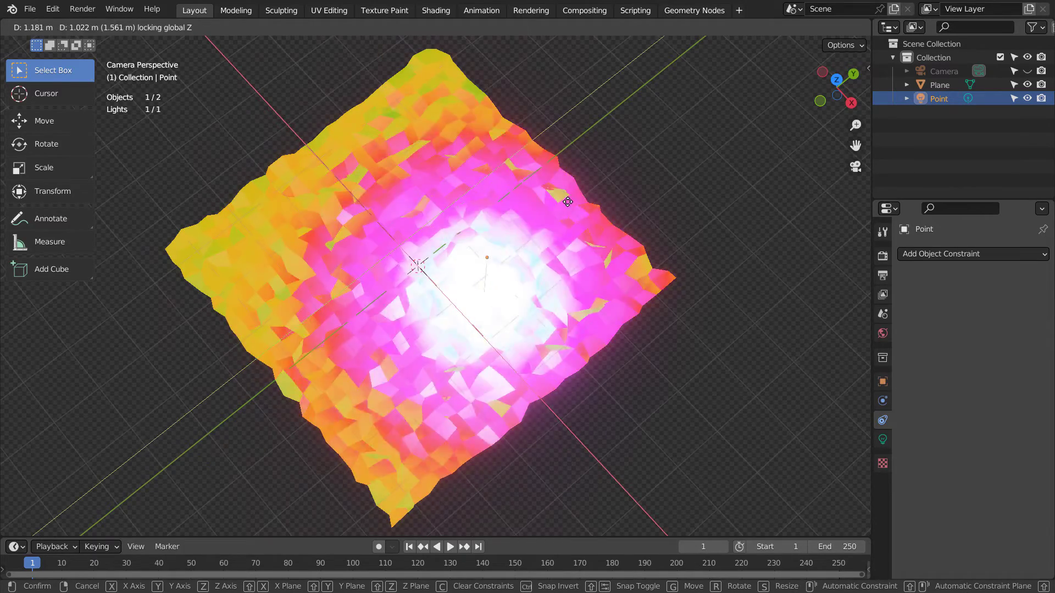
- Drop the light above the plane's centre, view the Eevee Bloom render settings, and select the plane
click(497, 195)
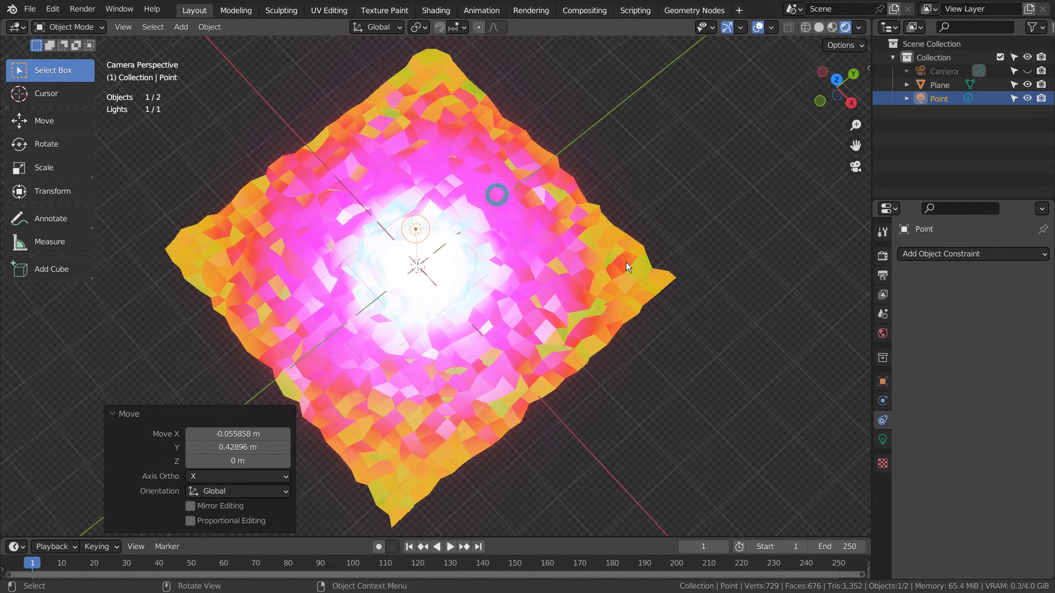
click(770, 259)
click(882, 255)
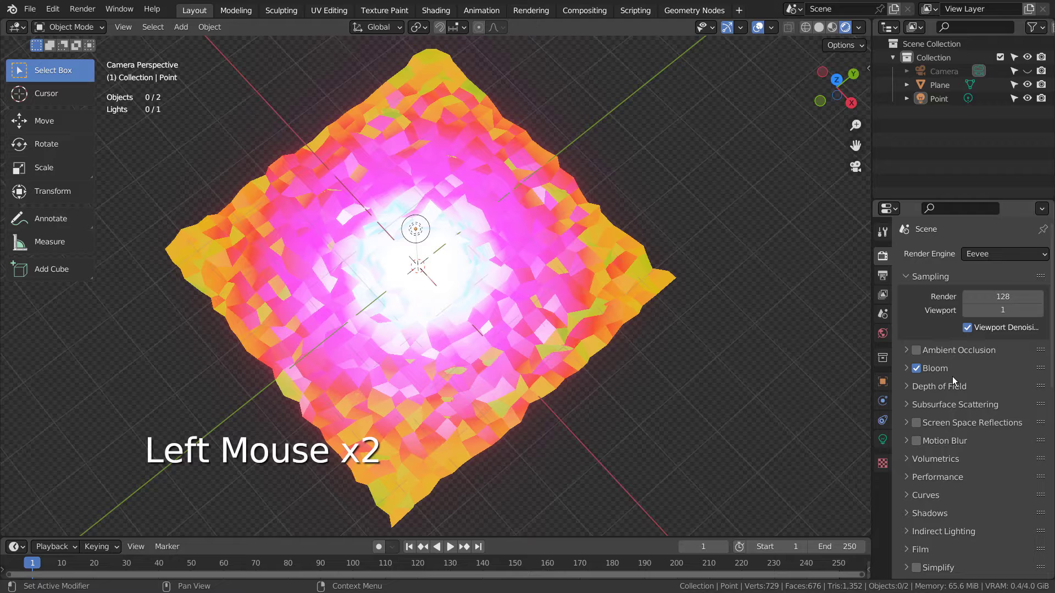
click(561, 253)
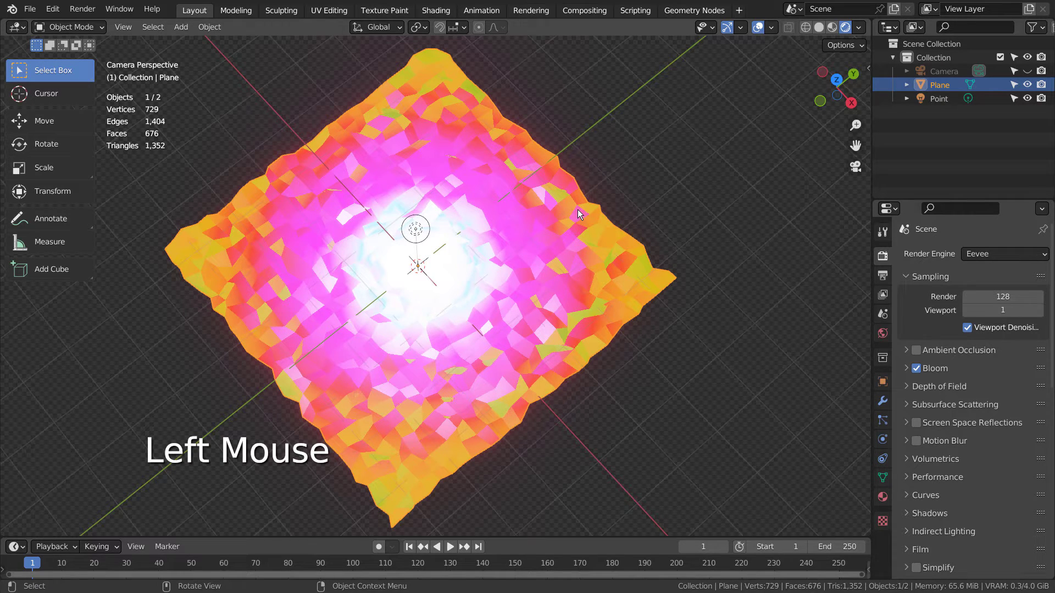
- Hide the old plane and light, switch to Solid shading, and add a plane scaled 5.085 times
click(1027, 84)
click(1027, 98)
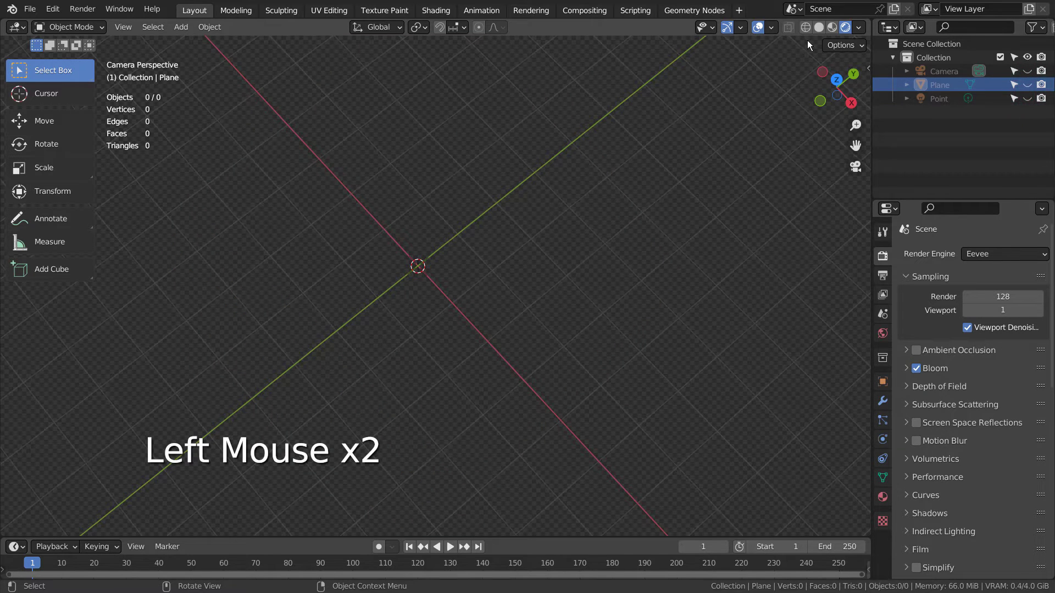
click(821, 28)
key(shift+a)
click(598, 165)
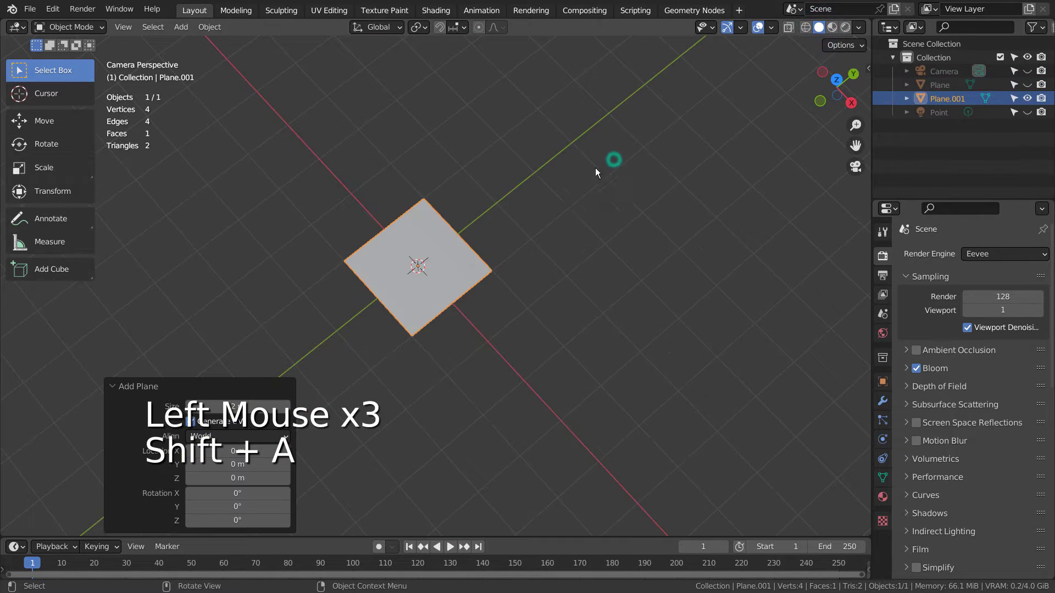
key(s)
click(41, 205)
- Subdivide the new plane in Edit Mode with 15 cuts into a 16 by 16 grid
key(Tab)
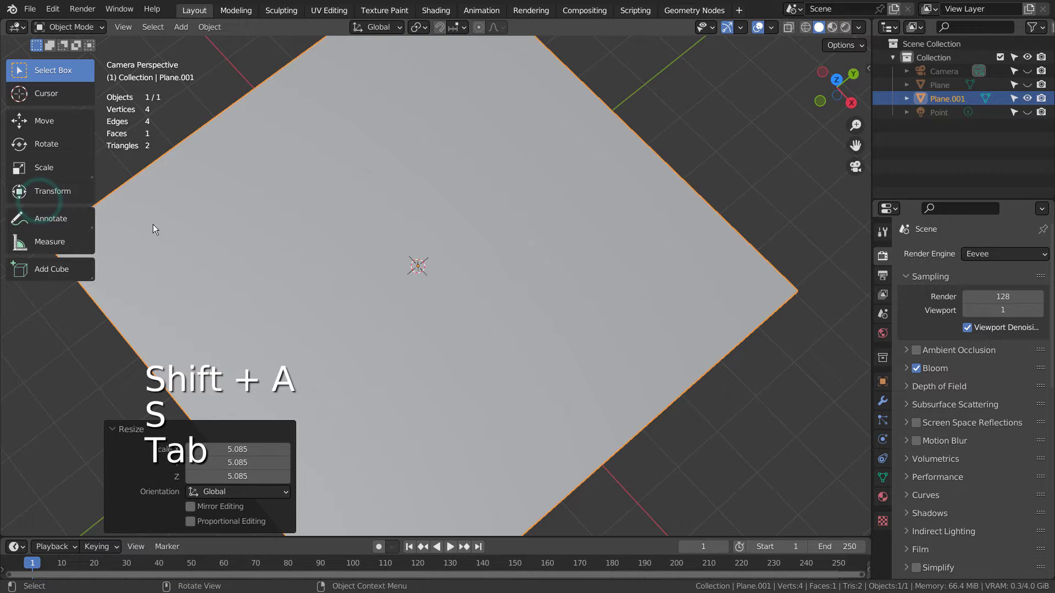
key(Tab)
right_click(405, 265)
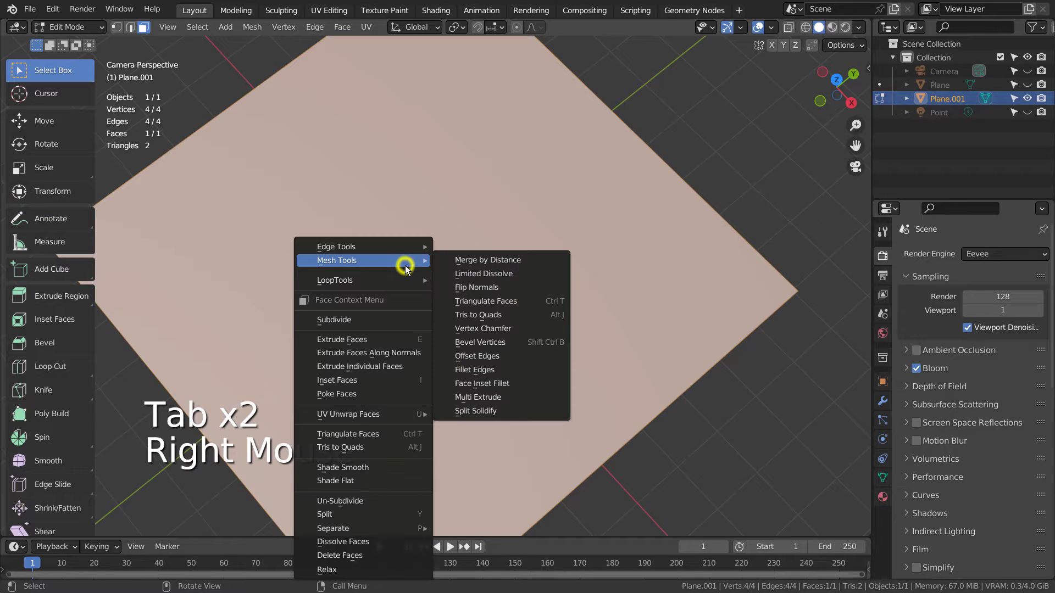
click(406, 267)
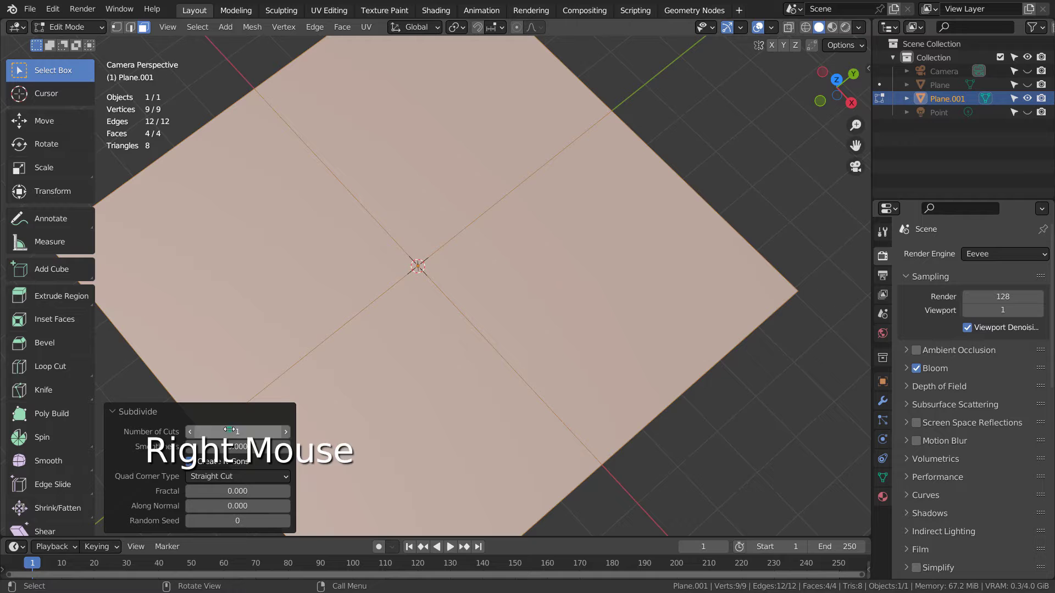
drag(237, 432, 330, 431)
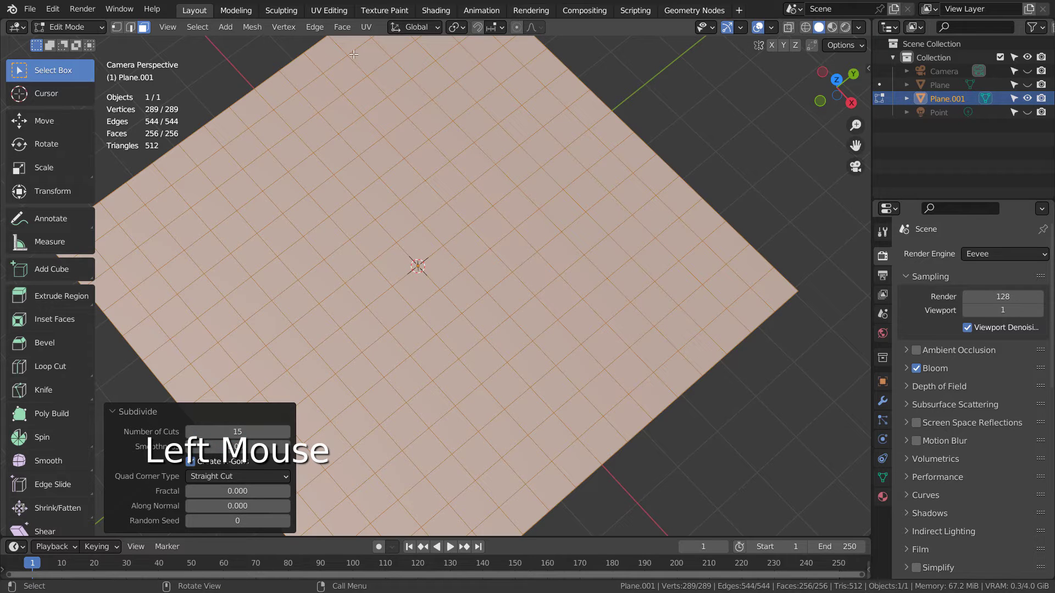
- Apply Mesh > Transform > Randomize to the grid vertices with an amount of 0.045 m
click(253, 27)
mouse_move(275, 40)
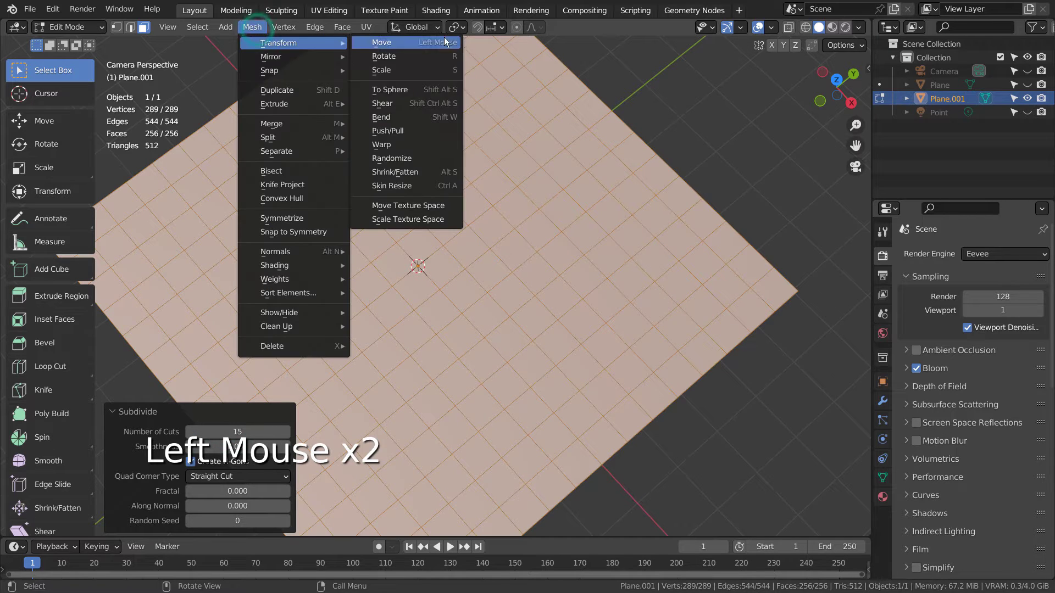
click(446, 156)
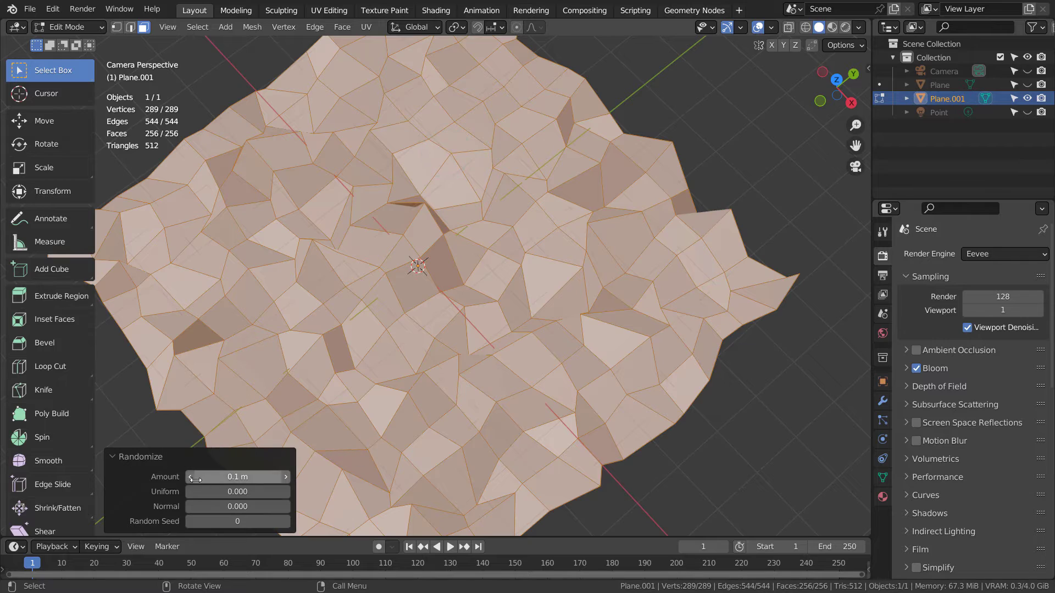
shift+drag(245, 482, 215, 482)
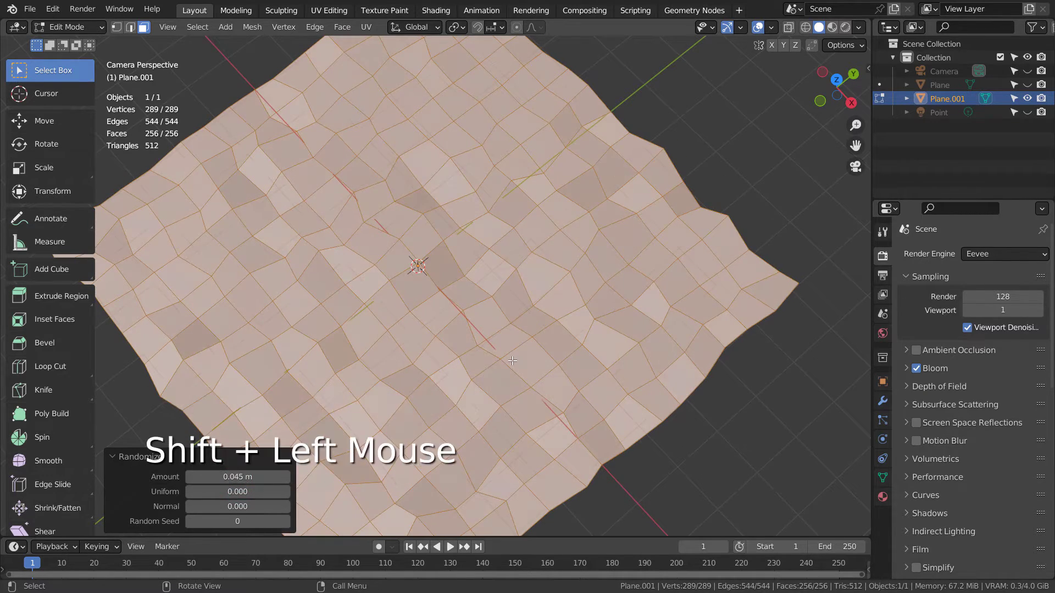
- Back in Object Mode, create a new material for the jittered plane
key(Tab)
click(883, 497)
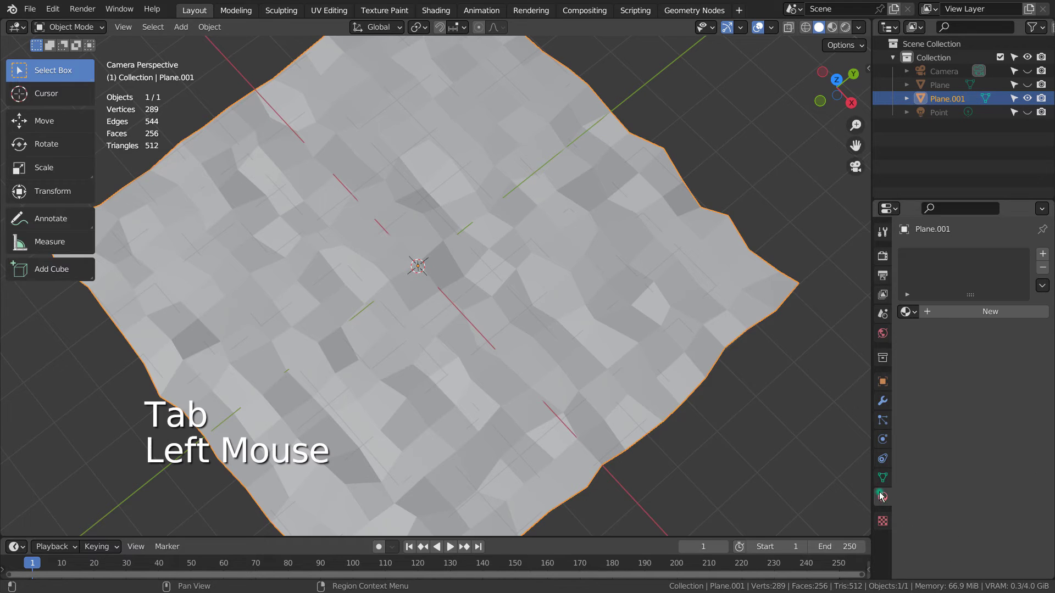
click(906, 312)
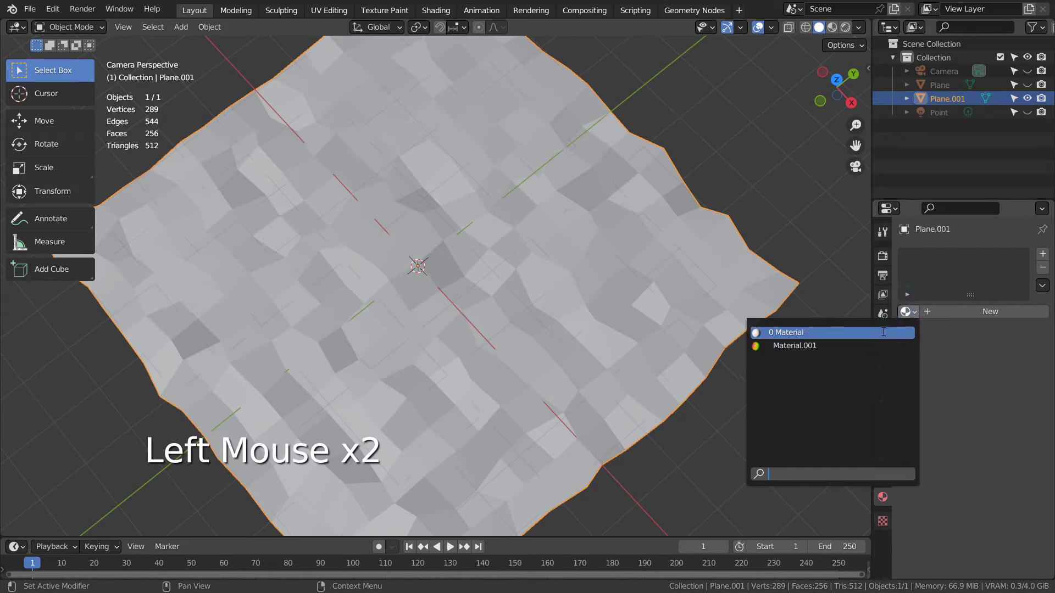
click(662, 236)
click(675, 251)
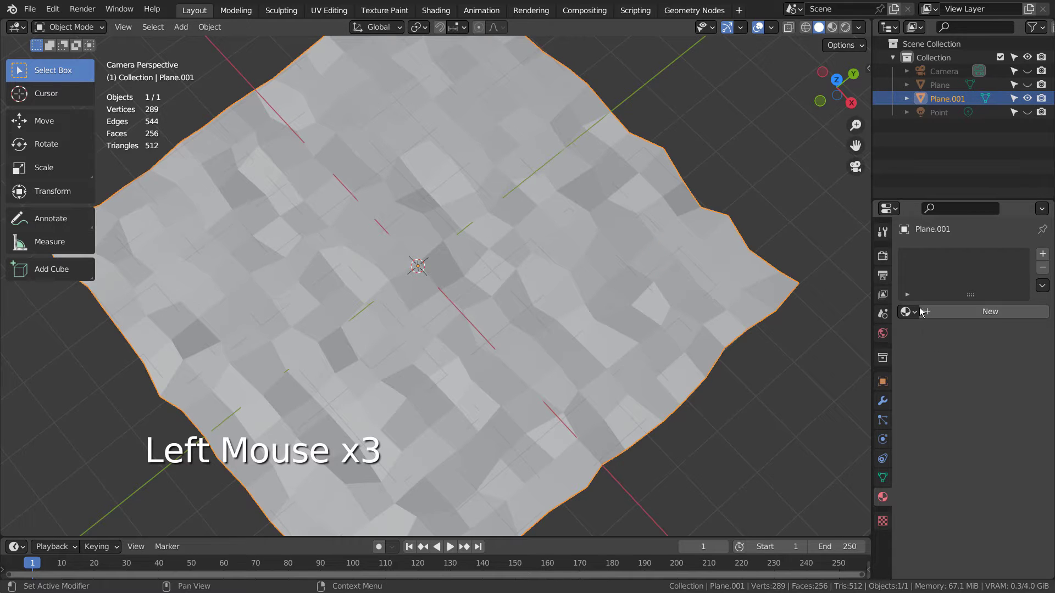
click(945, 311)
- Set Metallic to 0.936 and Roughness to 0.087, previewing the glossy plane in Material Preview
scroll(968, 469, down, 3)
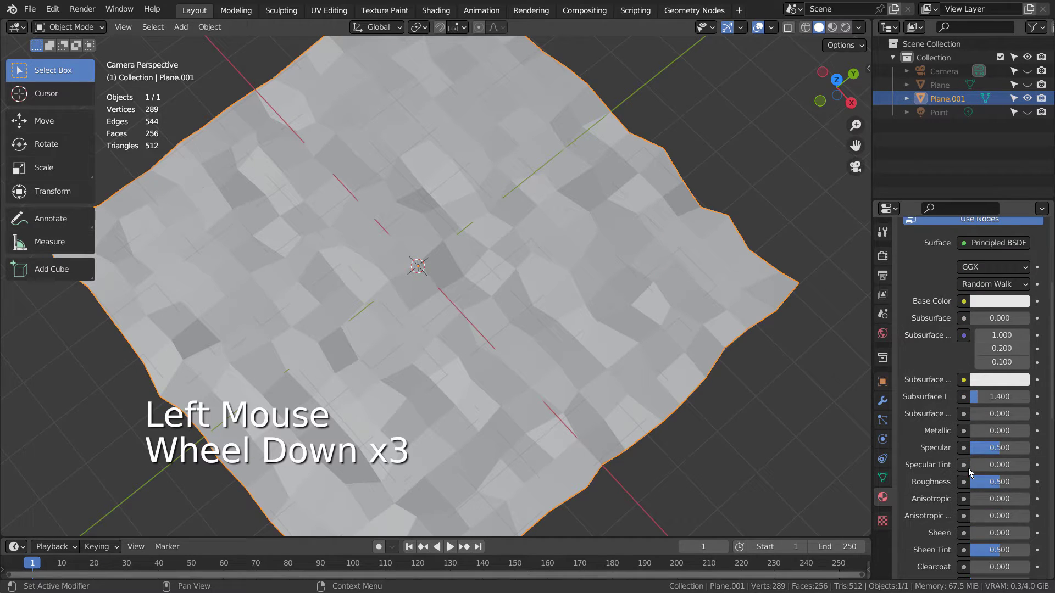
drag(979, 430, 1022, 430)
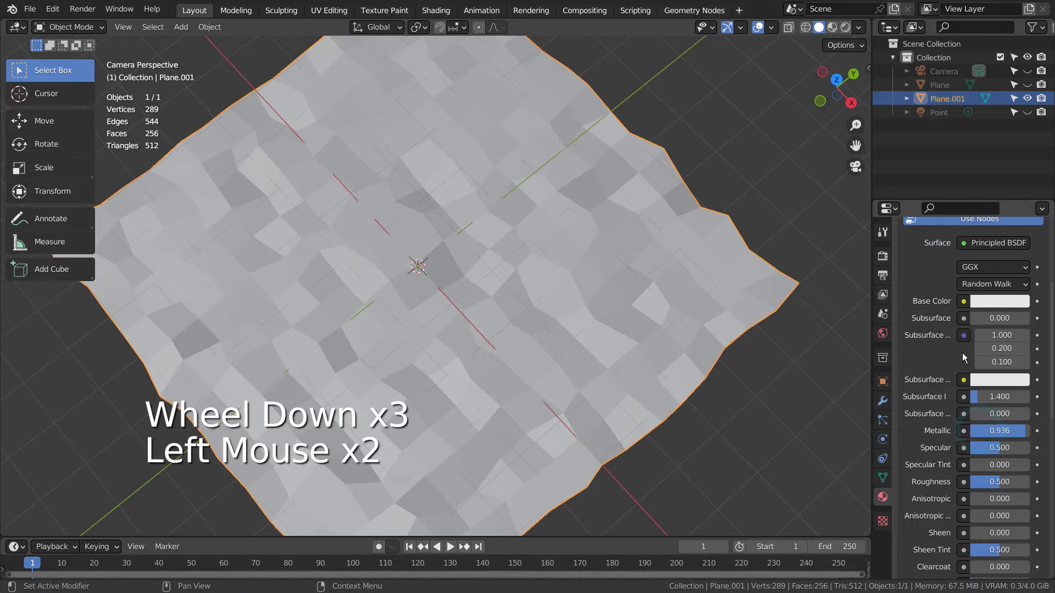
click(832, 27)
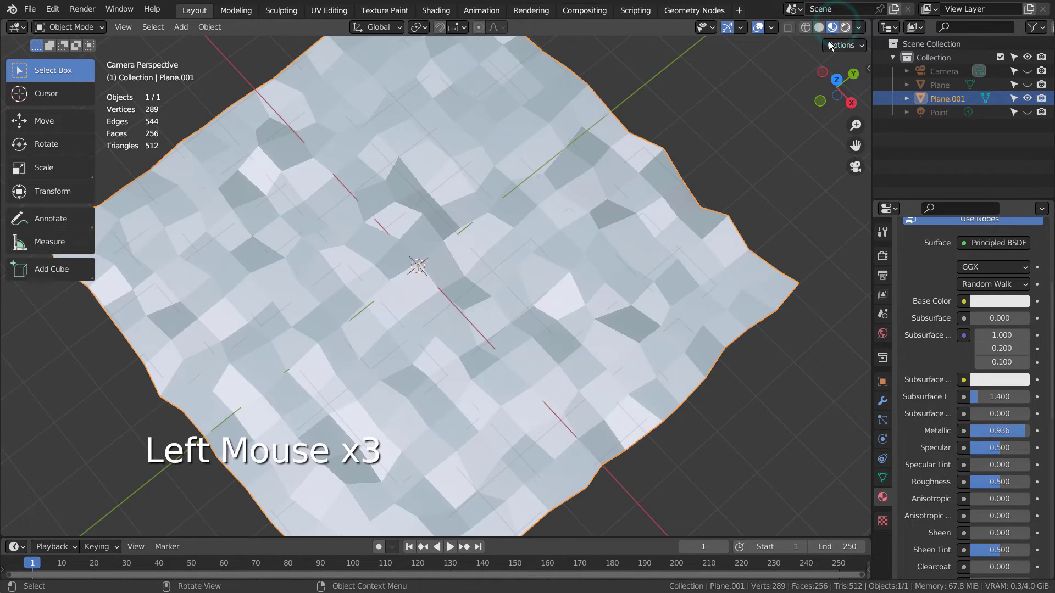
middle_drag(797, 105, 762, 236)
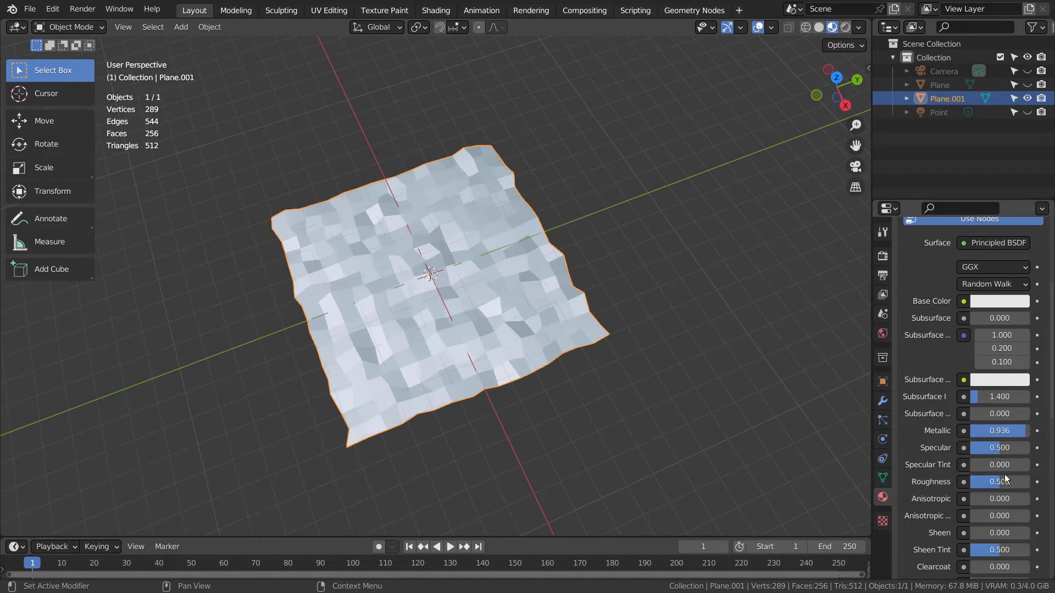
drag(1006, 479, 982, 479)
middle_drag(629, 331, 540, 301)
- Delete the textured Plane.001 object
click(540, 301)
key(x)
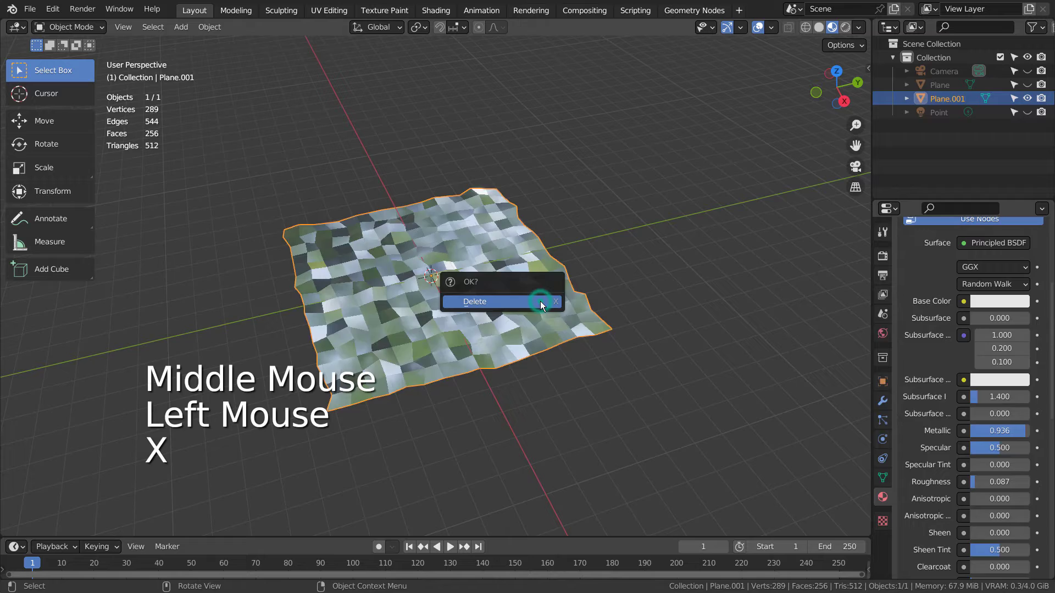
click(540, 301)
- Unhide the original Plane, select it, and show its Material.001 material list
click(1025, 84)
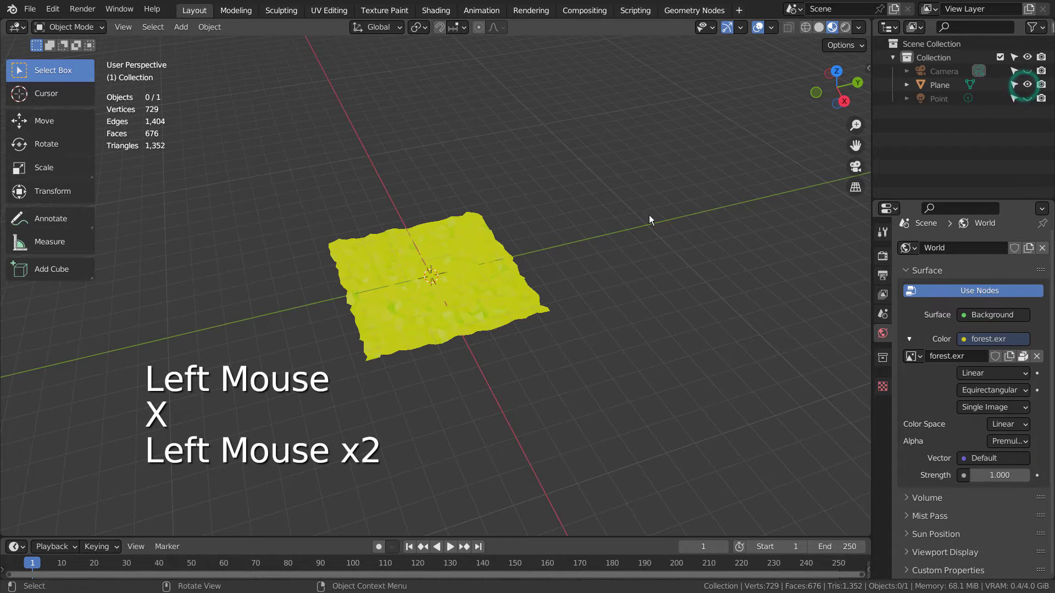
click(482, 292)
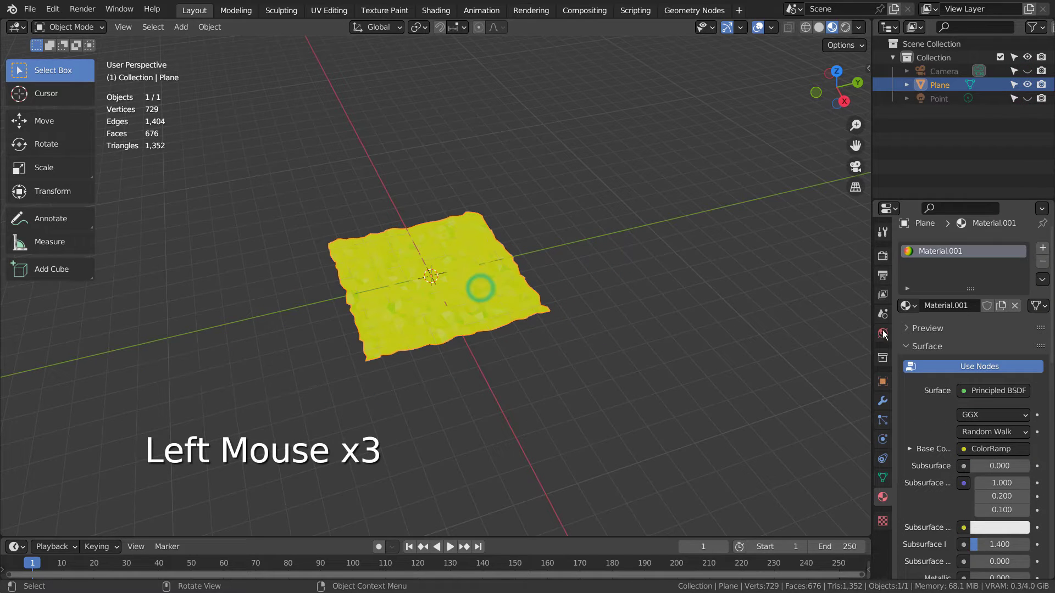
click(908, 306)
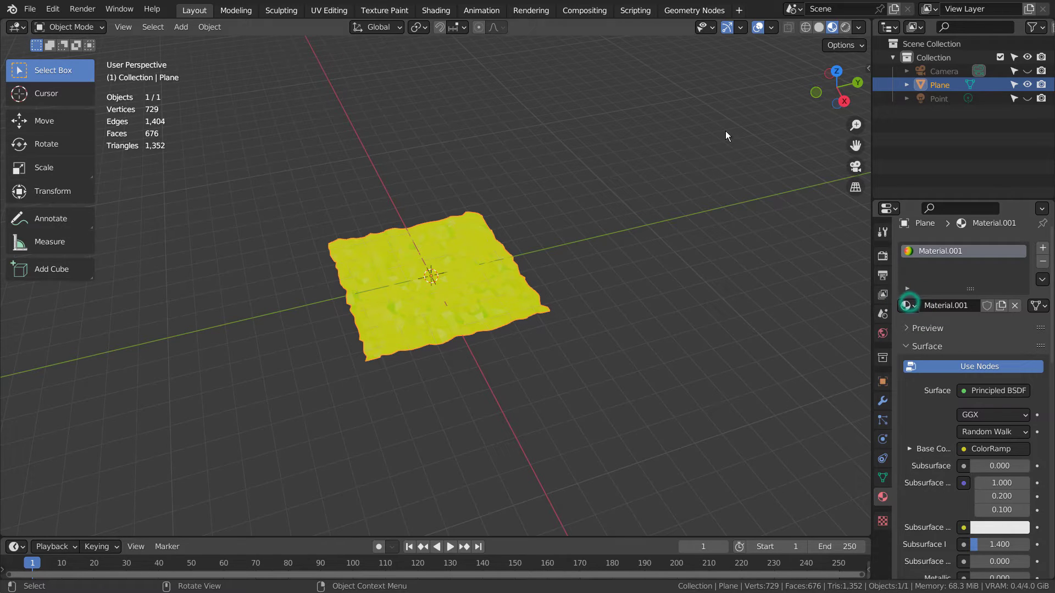
- In the Shading workspace, maximize the Shader Editor, frame all nodes, and move the ColorRamp node up-left
click(431, 9)
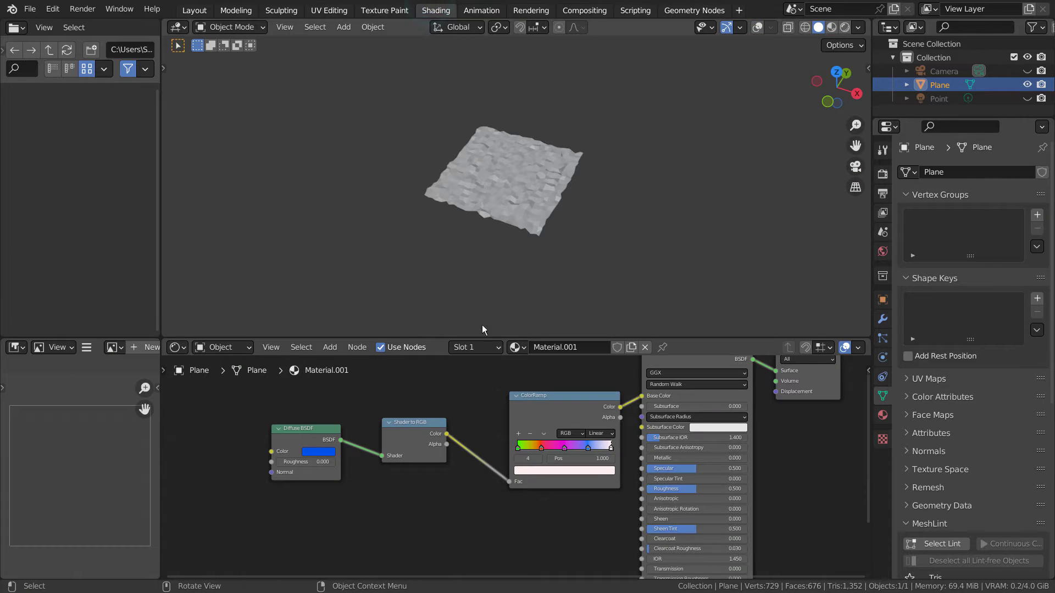
key(ctrl+space)
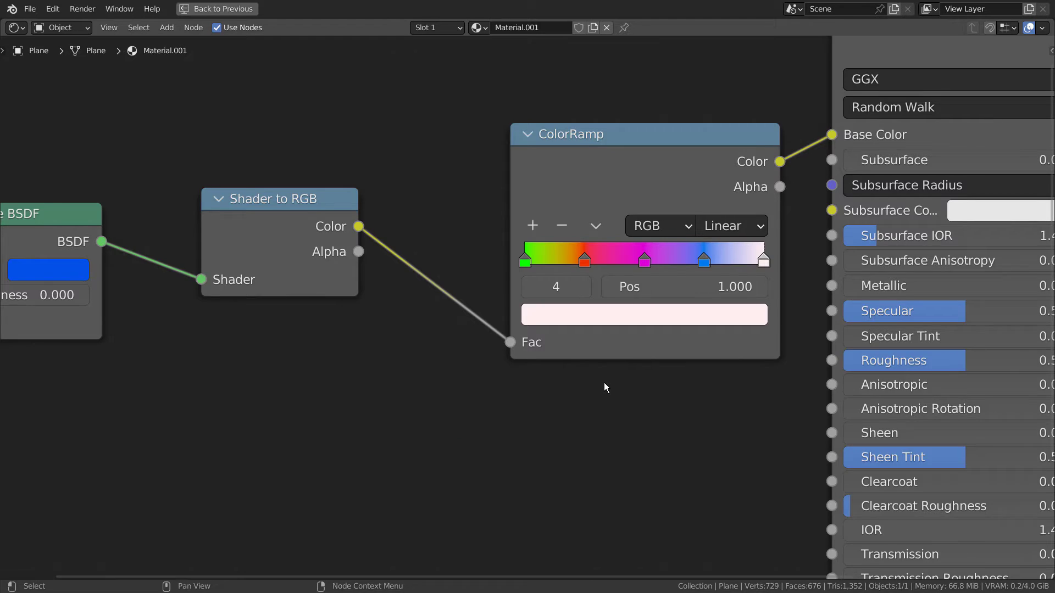
key(Home)
middle_drag(605, 382, 533, 356)
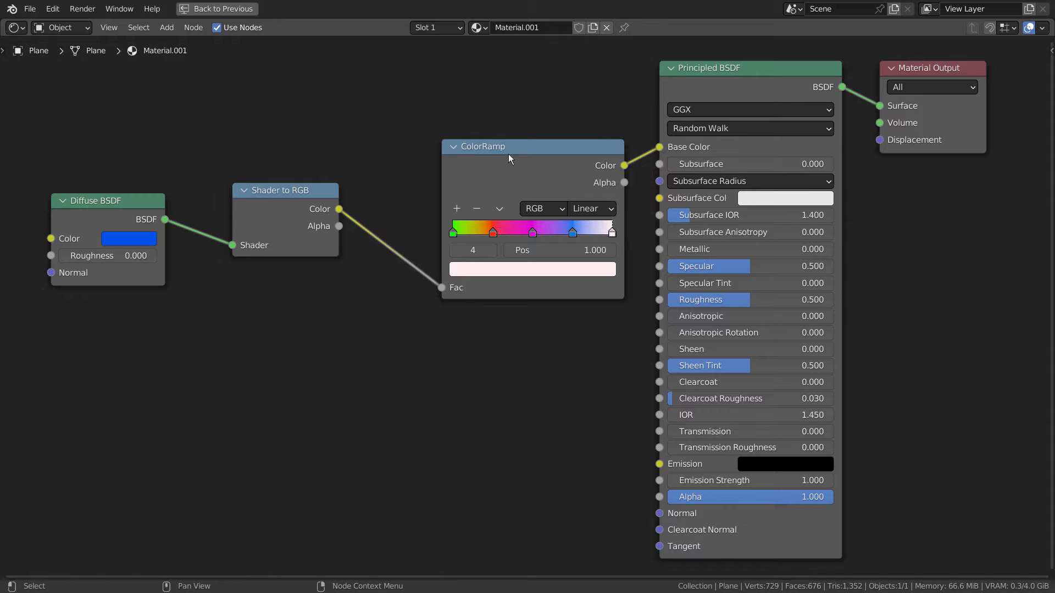
drag(509, 154, 473, 140)
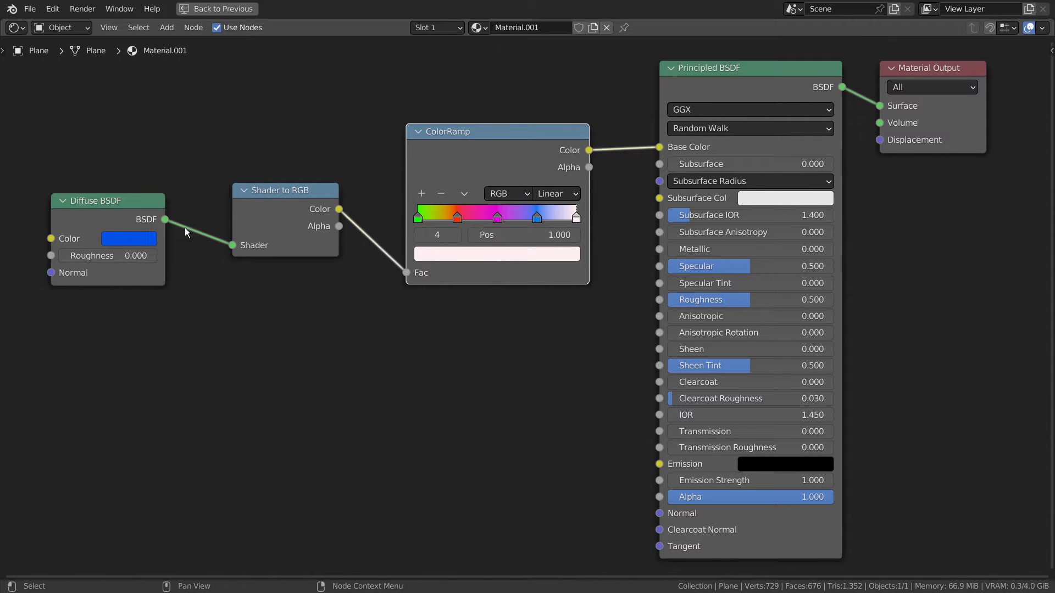
- Select the Shader to RGB node, restore the layout, and view the yellow plane in Rendered shading
click(269, 207)
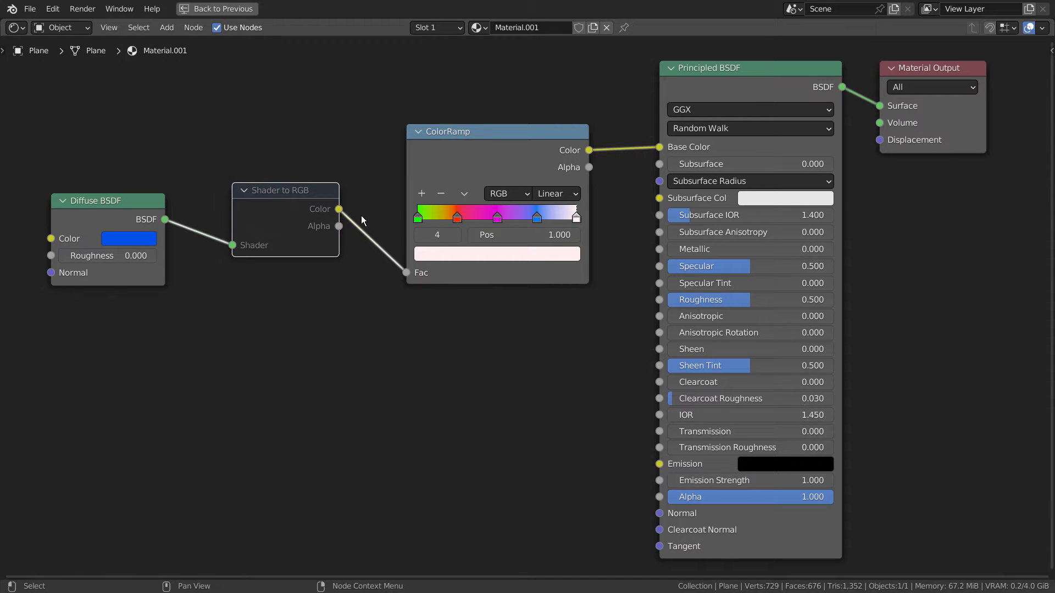
key(ctrl+space)
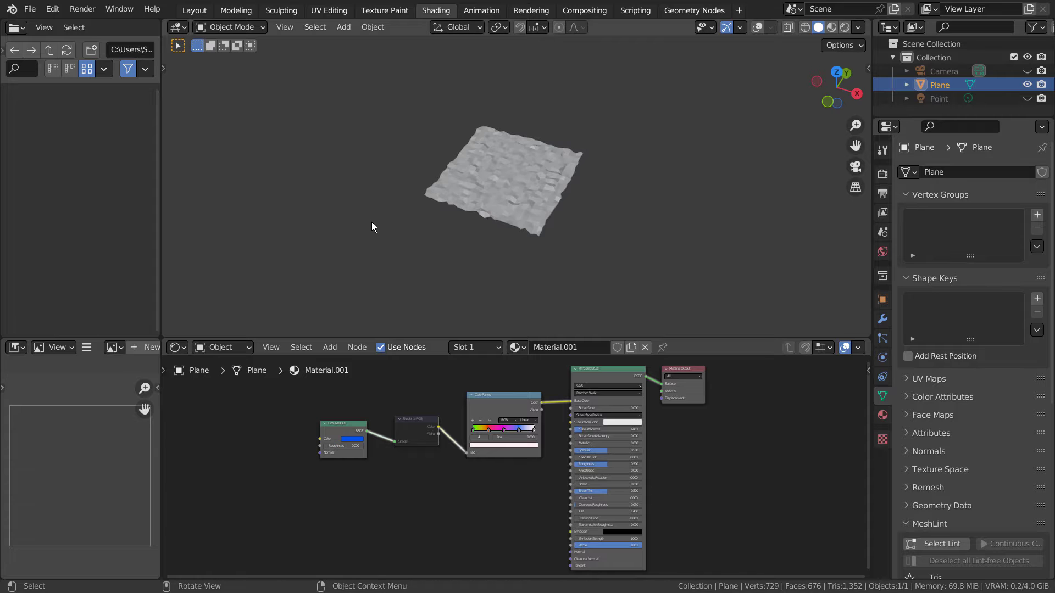
click(842, 27)
scroll(569, 177, up, 6)
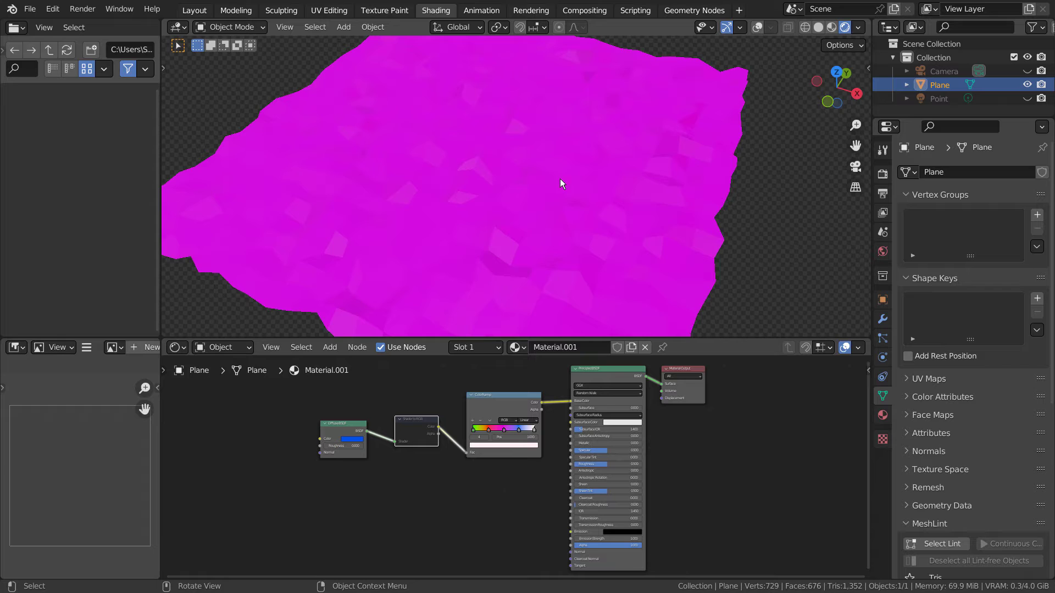
middle_drag(559, 180, 509, 210)
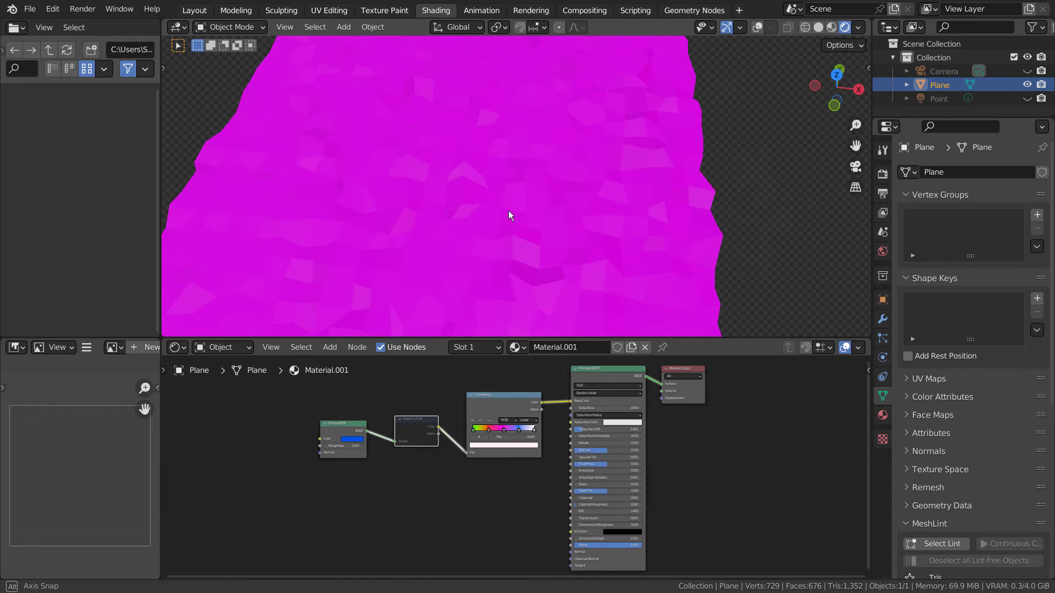
key(ctrl+space)
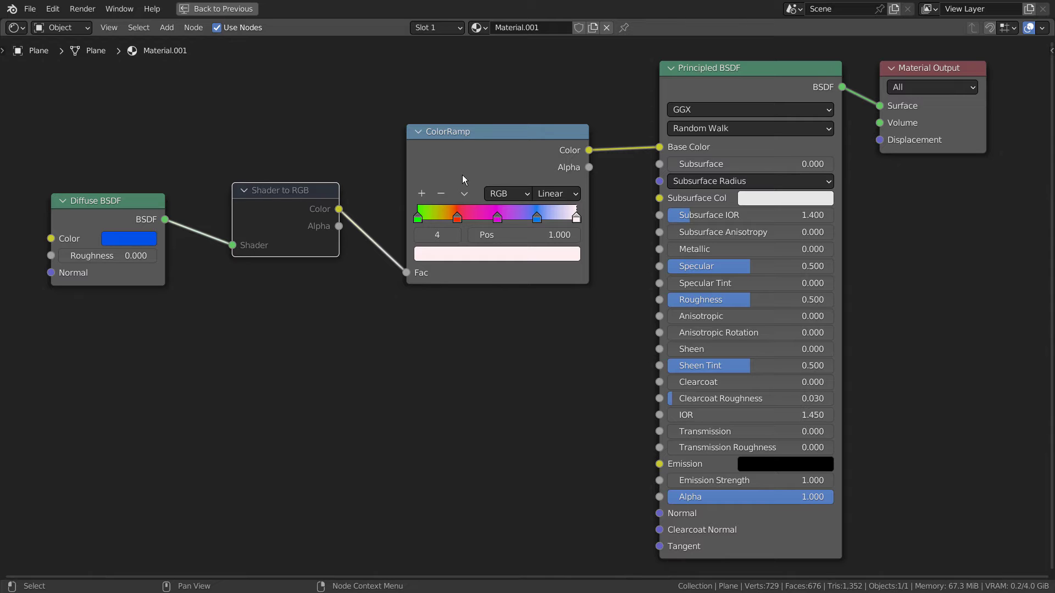
click(267, 207)
key(ctrl+space)
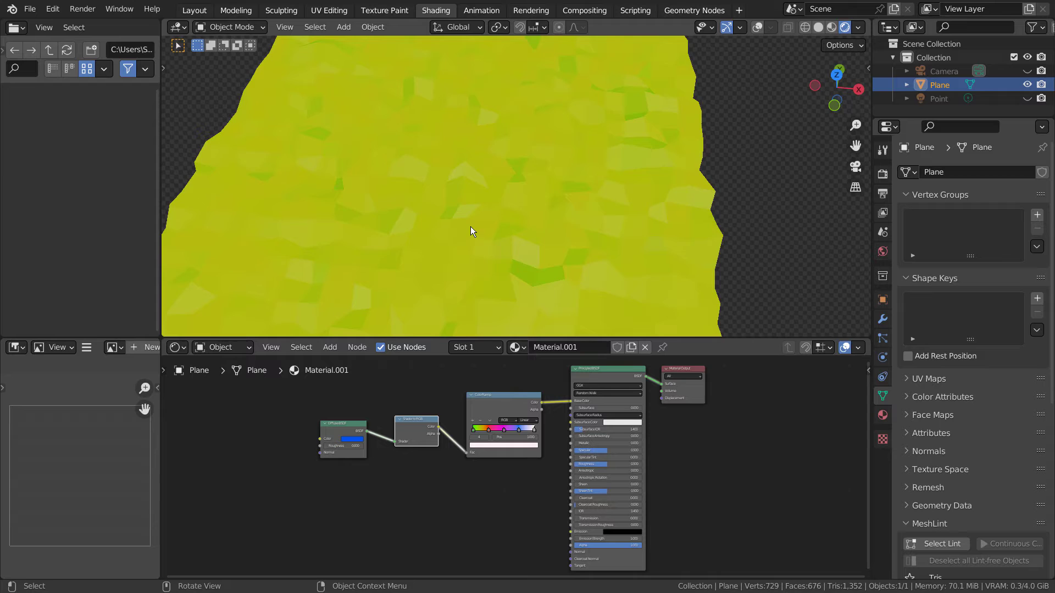
middle_drag(470, 227, 502, 206)
scroll(441, 187, down, 4)
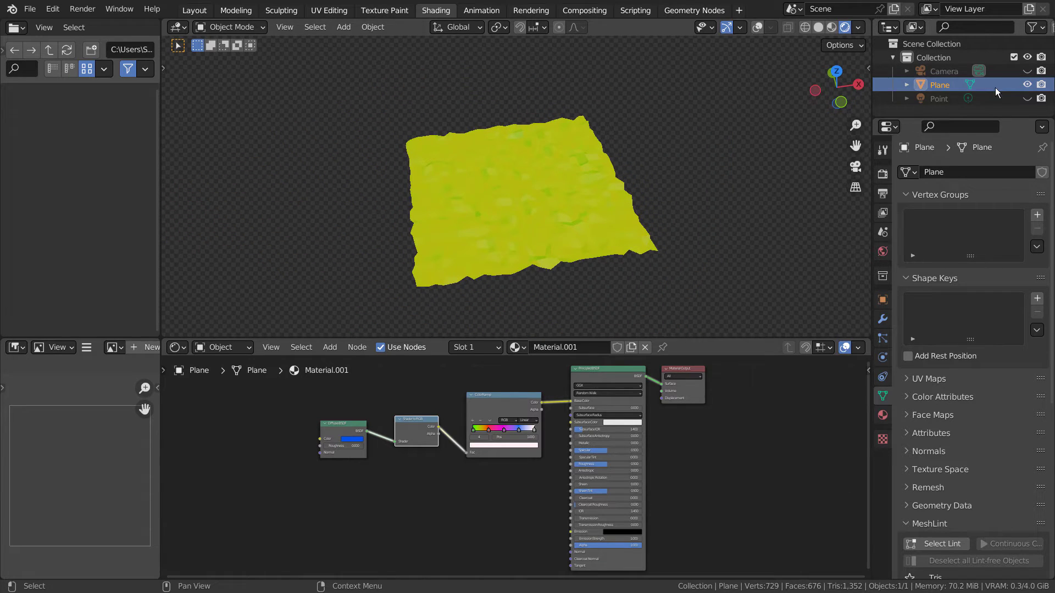
- Unhide and select the Point light, maximizing its properties to check its 1111 W power
click(1027, 99)
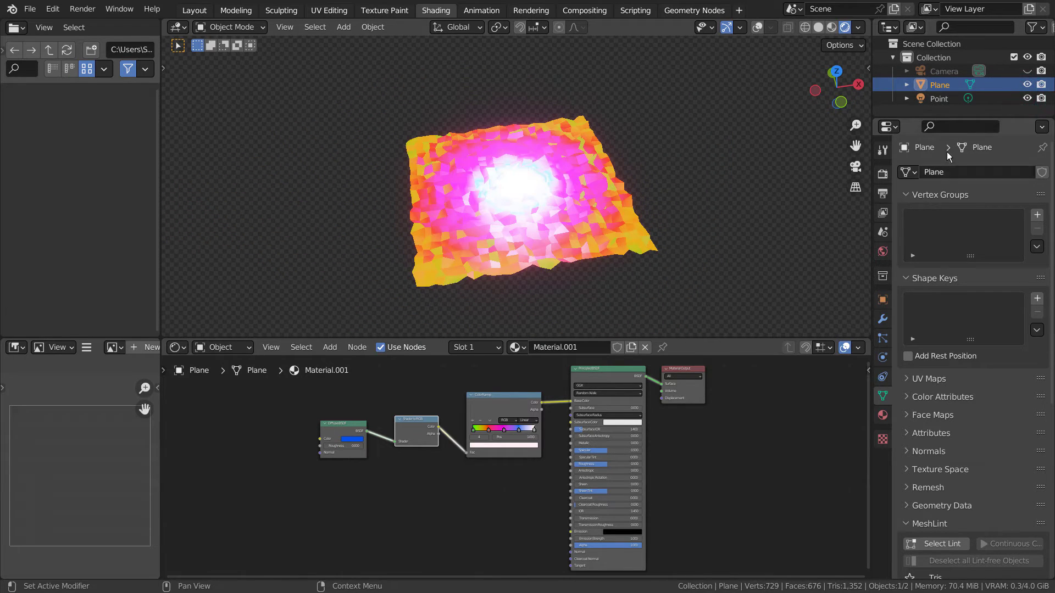
click(939, 99)
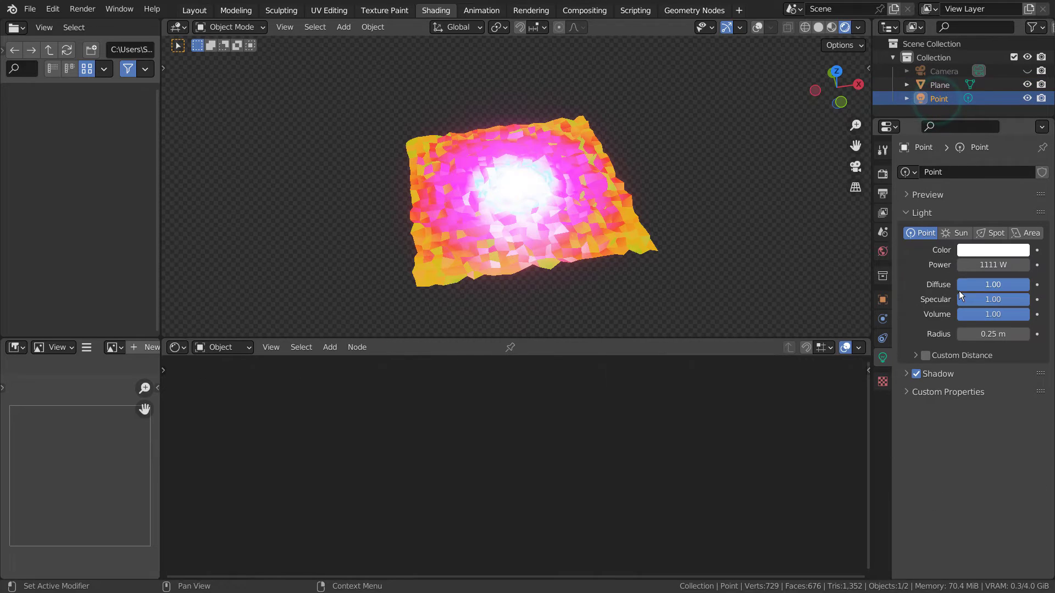
key(ctrl+space)
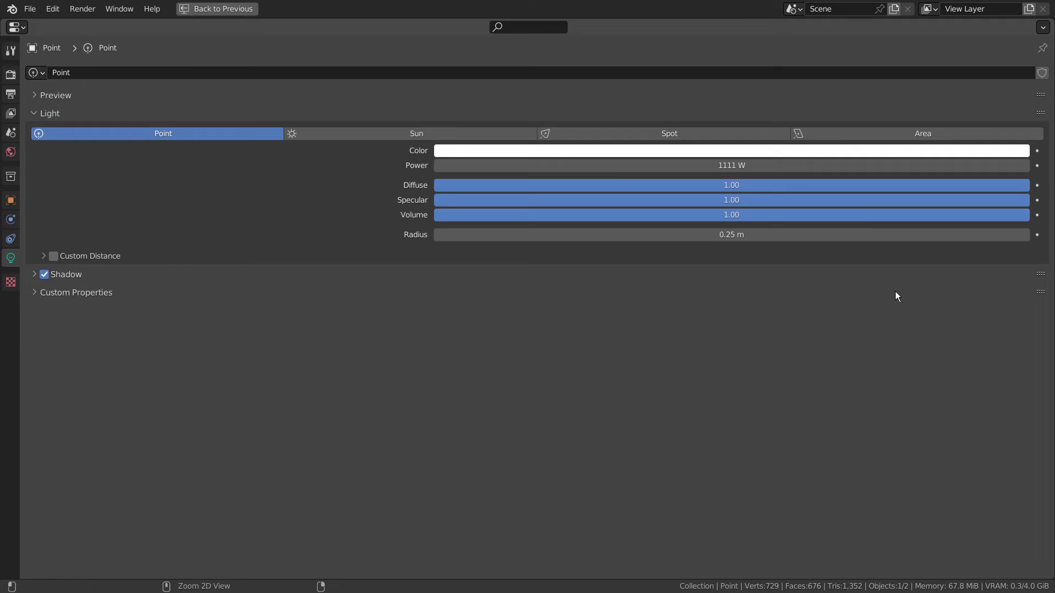
key(ctrl+space)
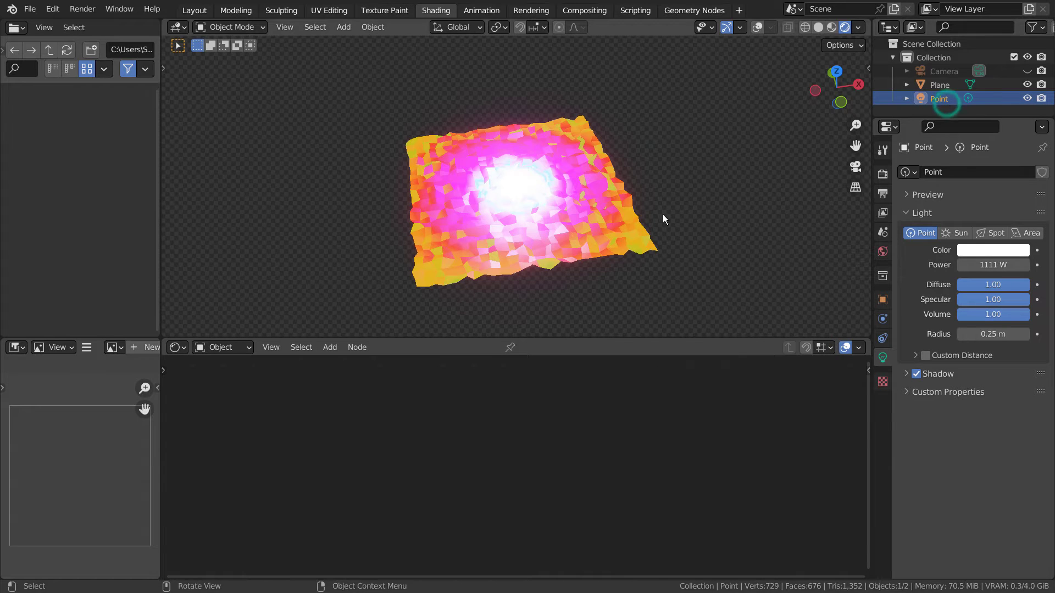
- Reposition the Point light over the plane's centre using top view, then orbit back to perspective
middle_drag(662, 214, 731, 166)
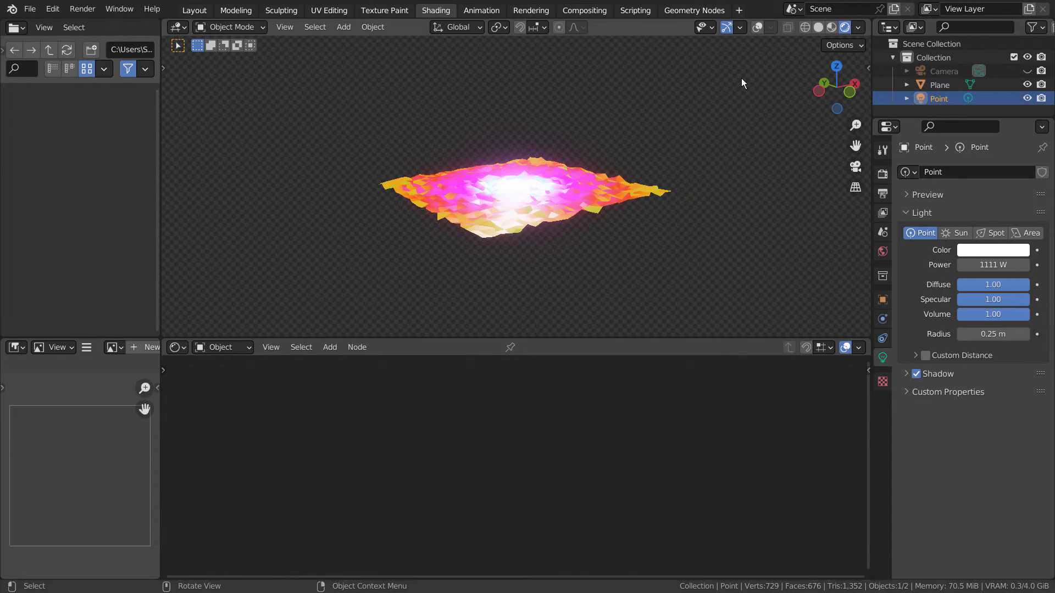
key(g)
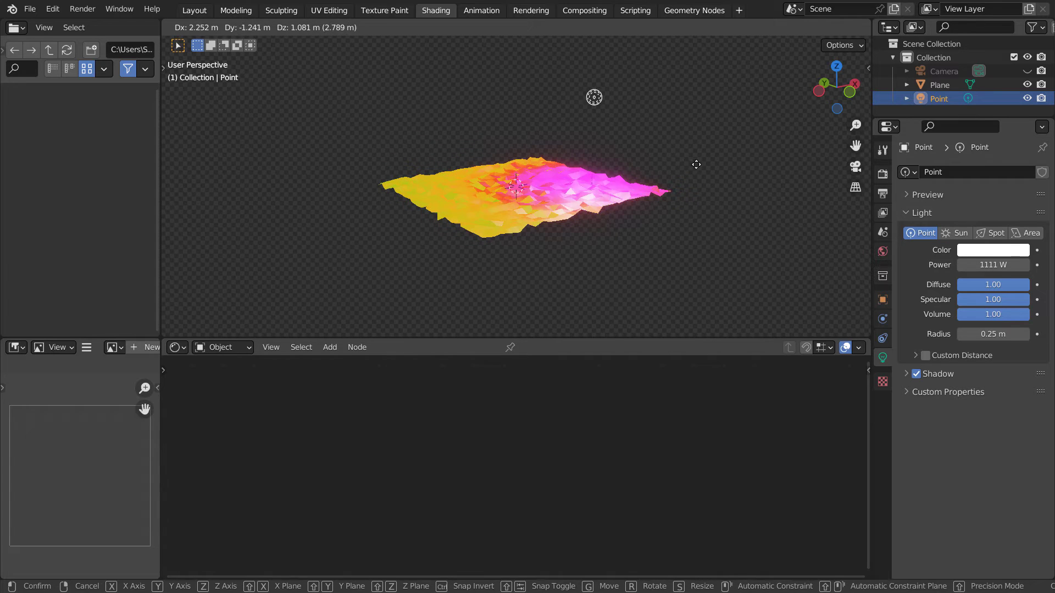
click(605, 232)
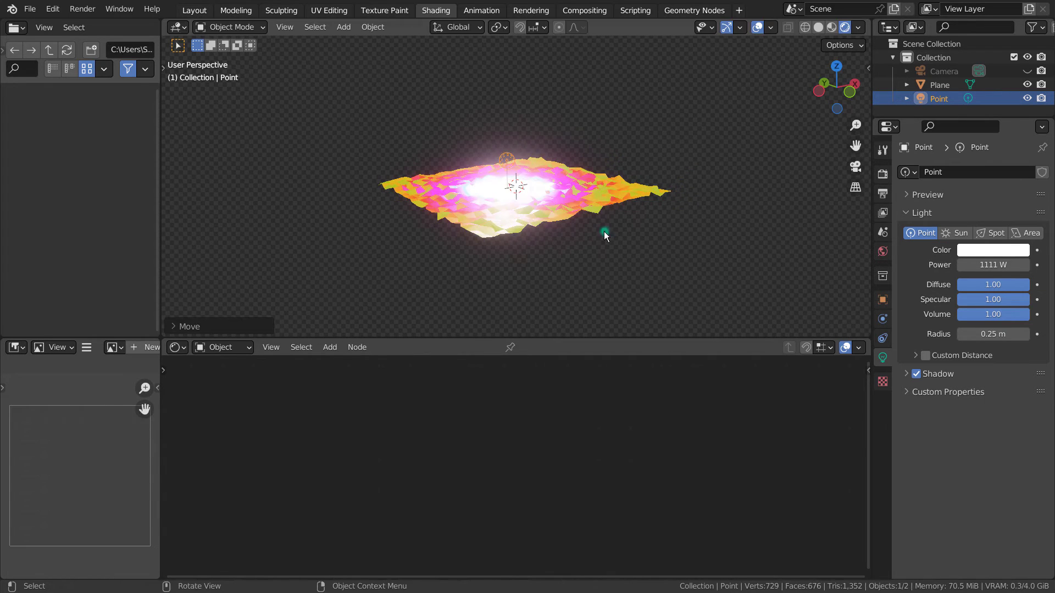
key(KP_7)
key(g)
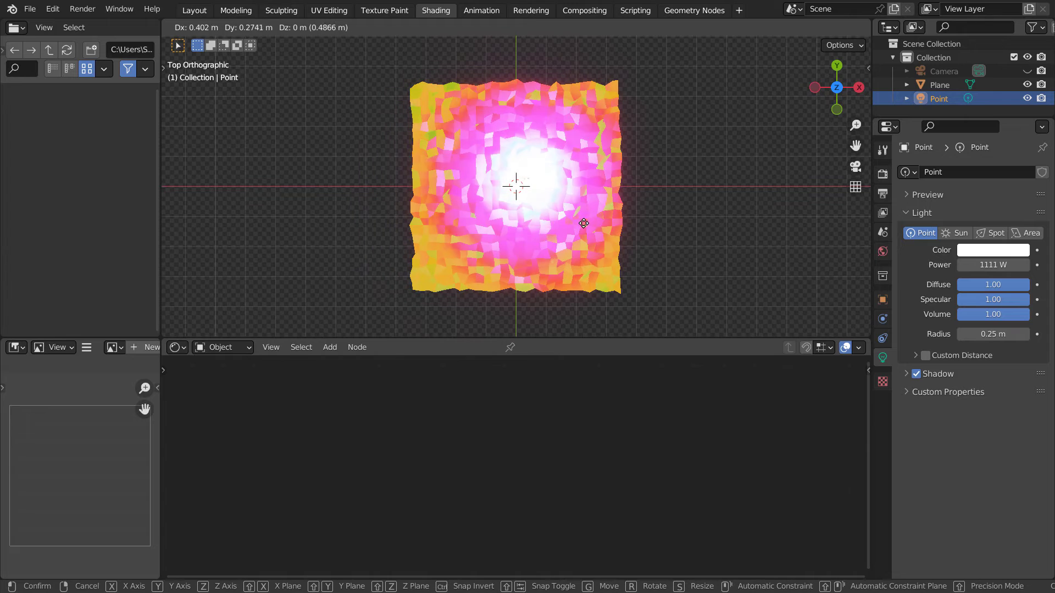
click(575, 229)
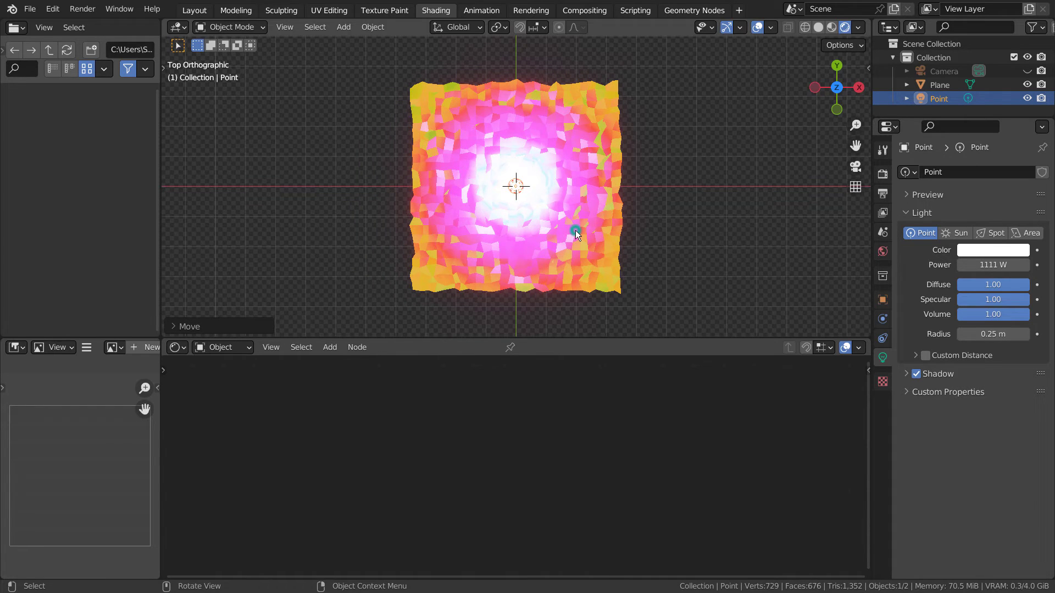
middle_drag(575, 230, 749, 149)
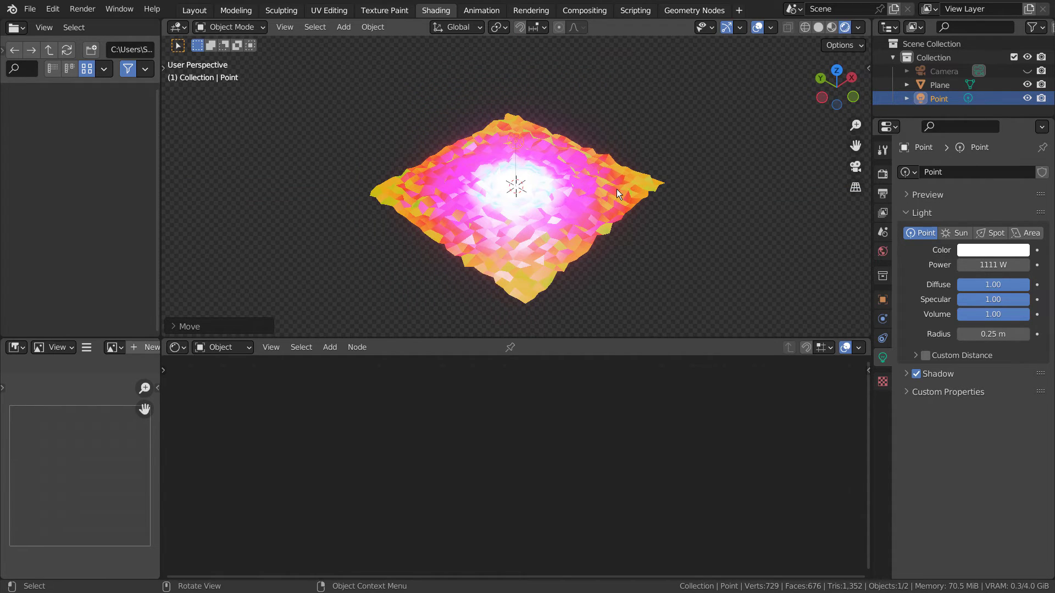
- Add a UV sphere and scale it up about four times to enclose the terrain
key(shift+a)
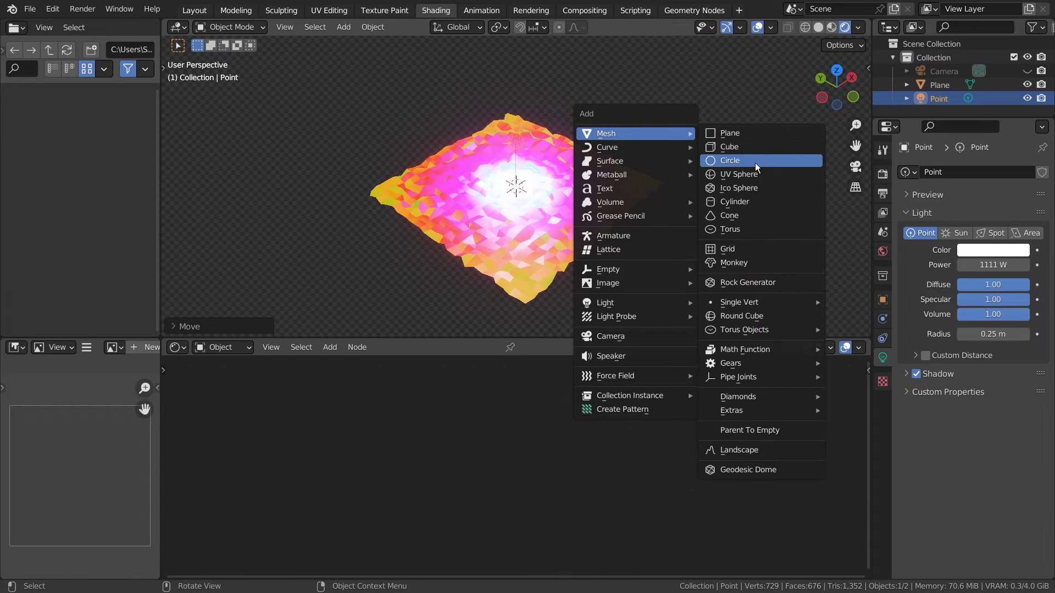
click(747, 175)
key(s)
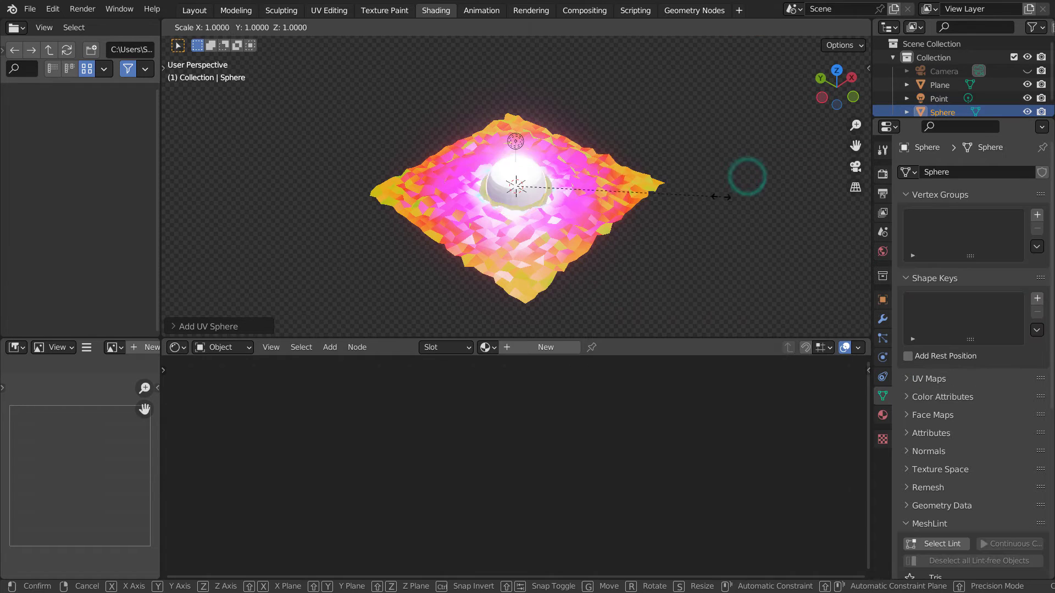
click(656, 120)
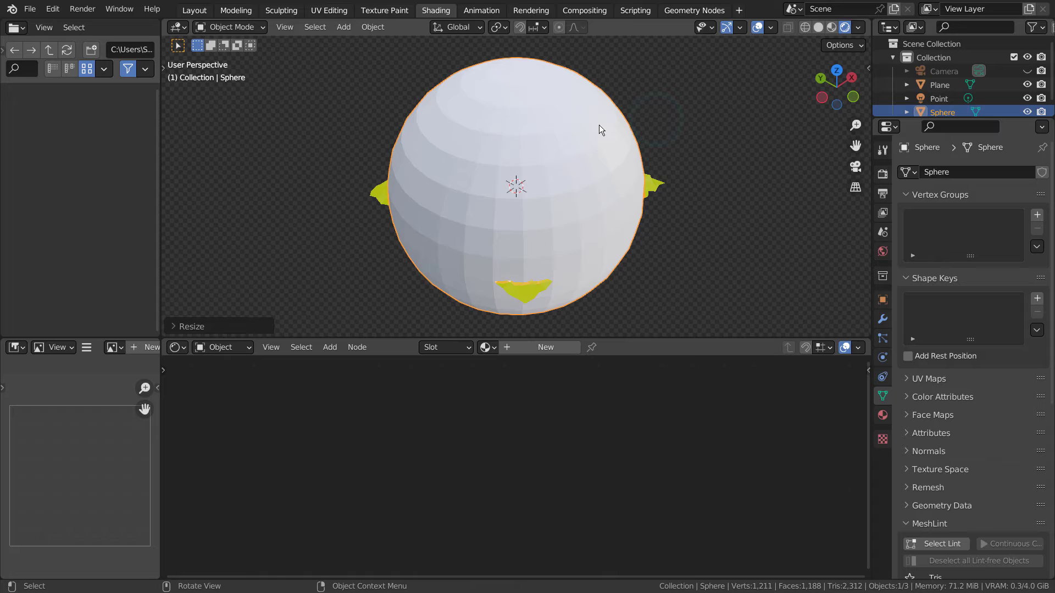
- Randomize the sphere's vertices with an amount of -0.003 m for a lumpy surface
key(Tab)
click(407, 28)
mouse_move(415, 44)
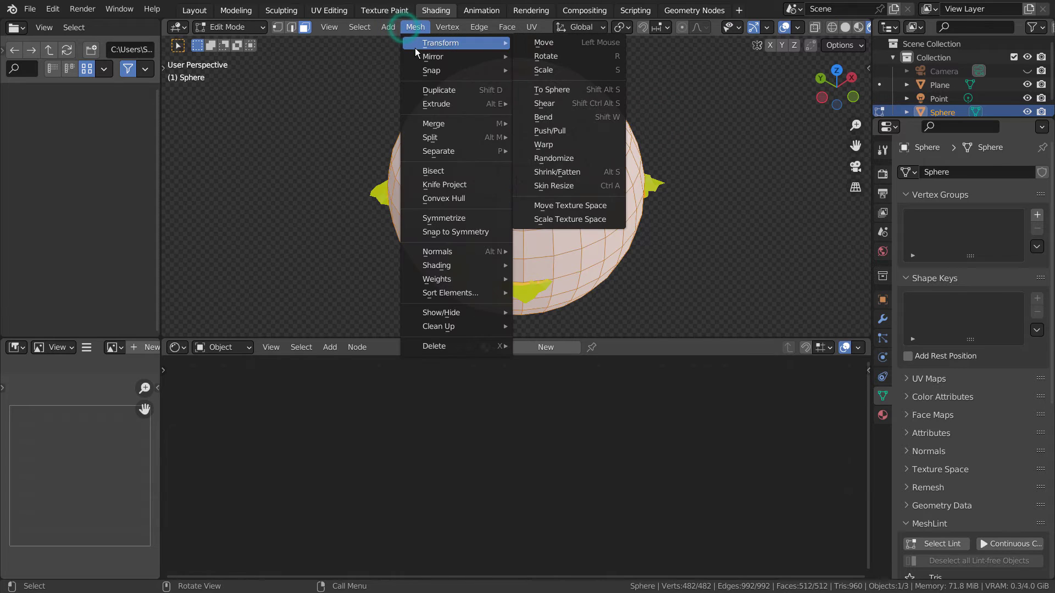
click(581, 159)
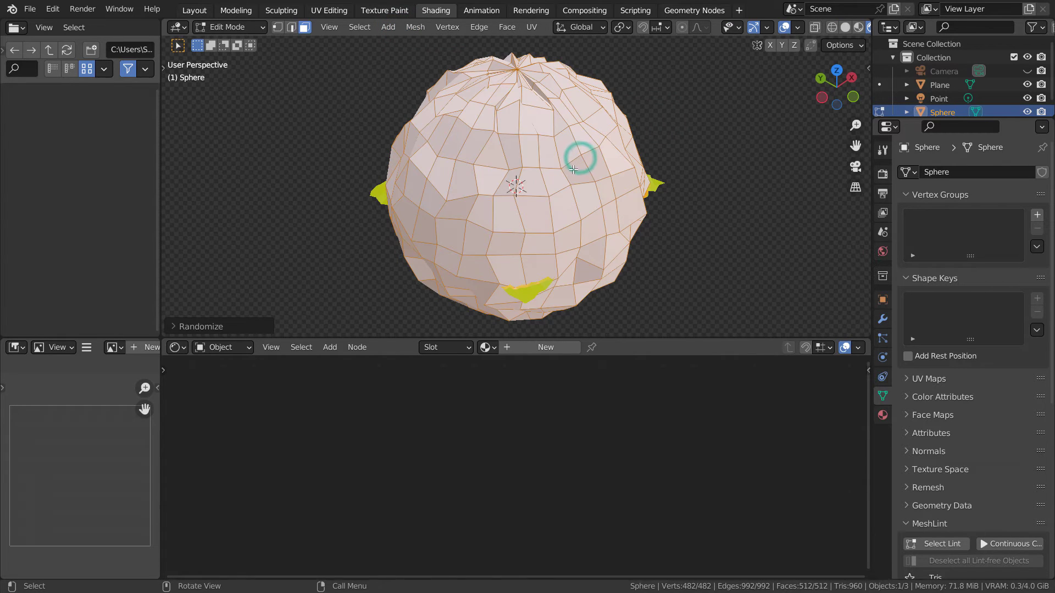
click(235, 326)
drag(297, 278, 272, 277)
key(Tab)
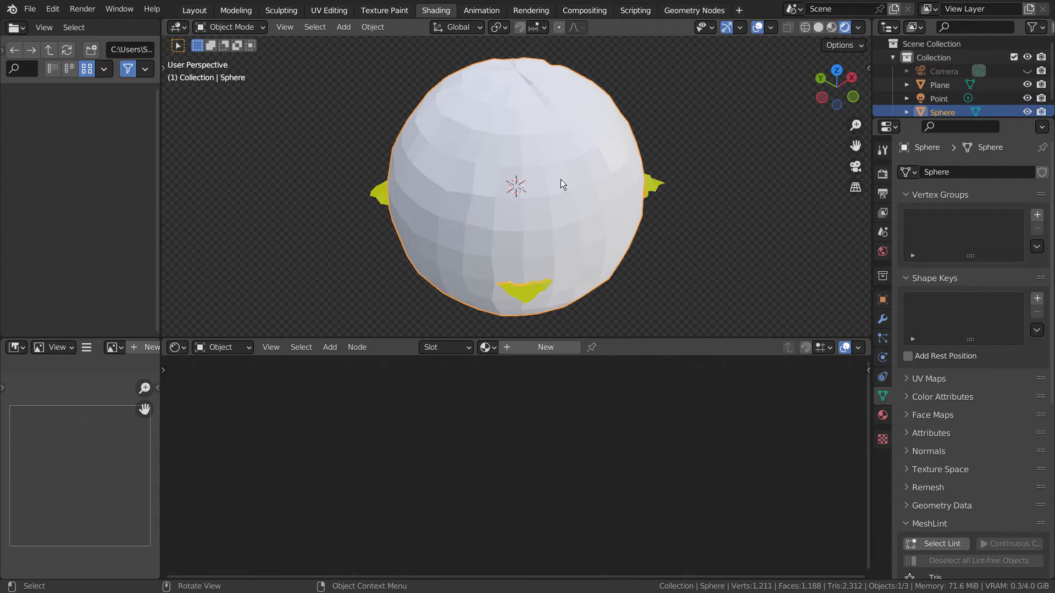
- Assign Material.001 to the sphere after trying Material.002, then hide the Plane
click(882, 319)
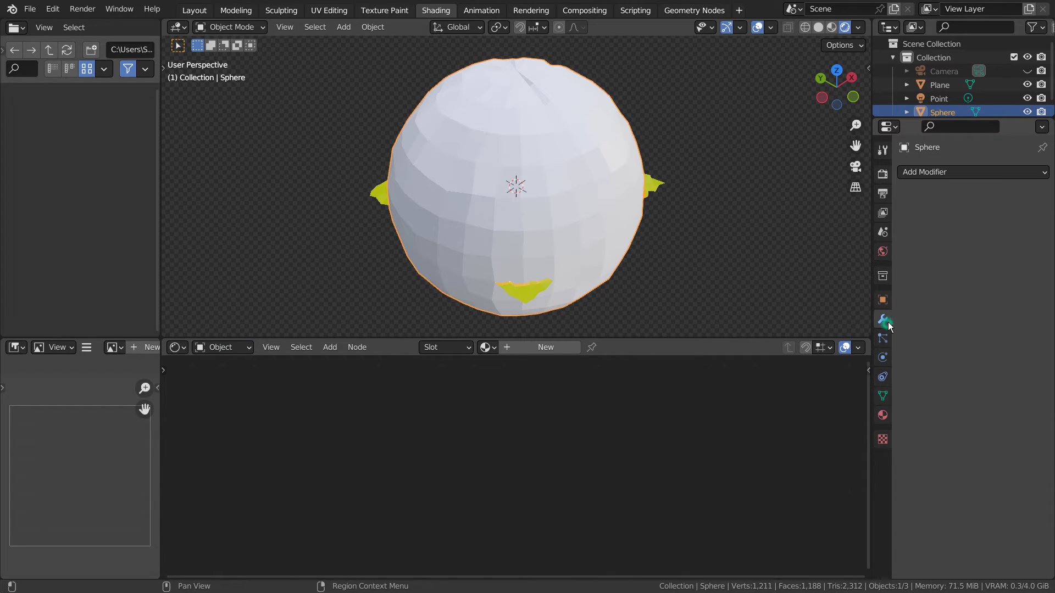
click(882, 415)
click(907, 230)
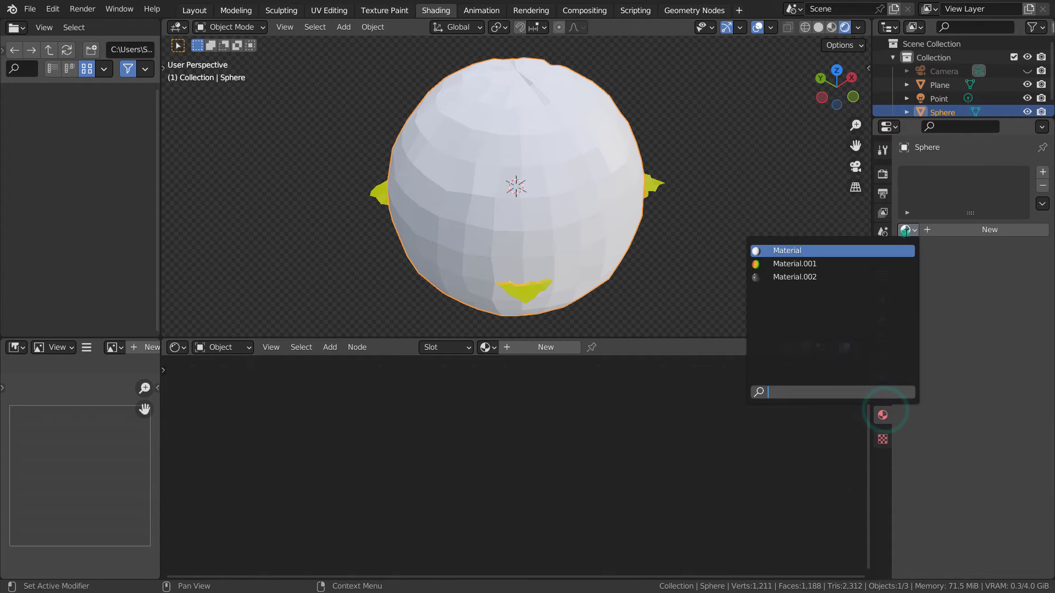
click(873, 273)
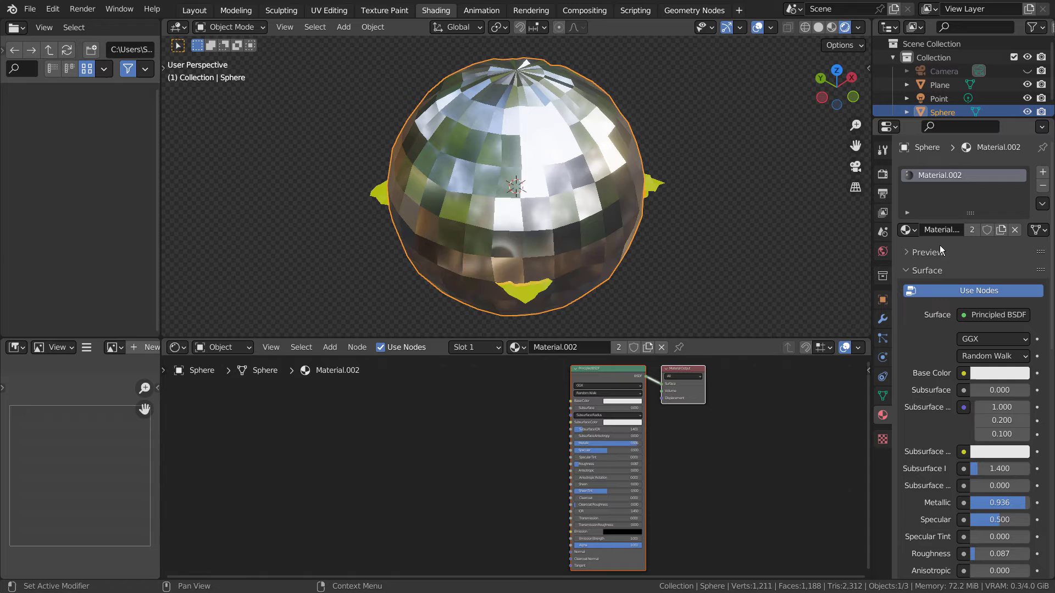
click(909, 233)
click(880, 259)
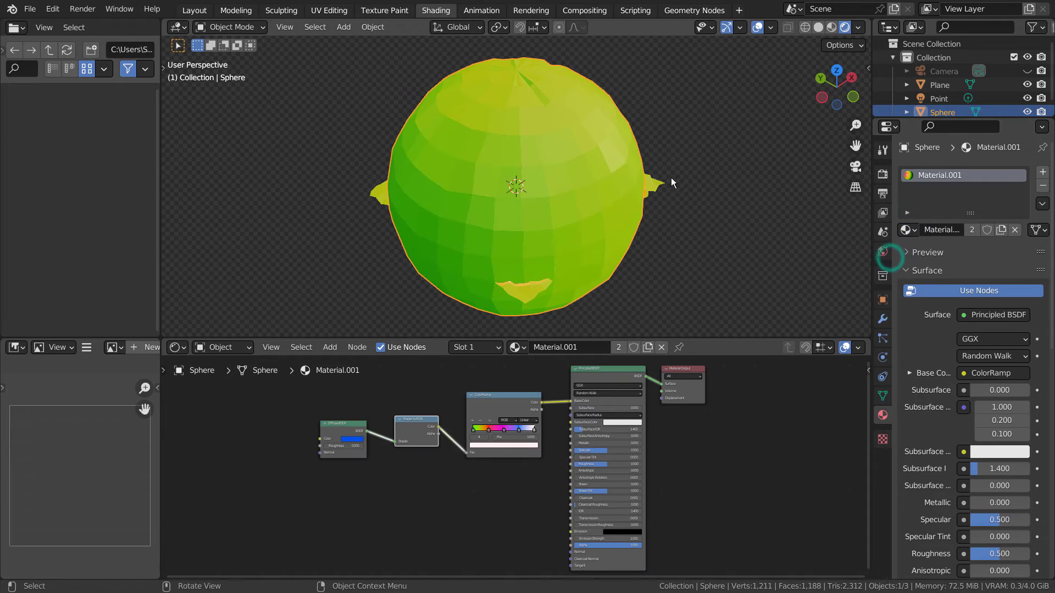
click(1027, 84)
- Add a circle curve, switch it to 3D, and scale it to 5.511 around the sphere
click(720, 138)
key(shift+a)
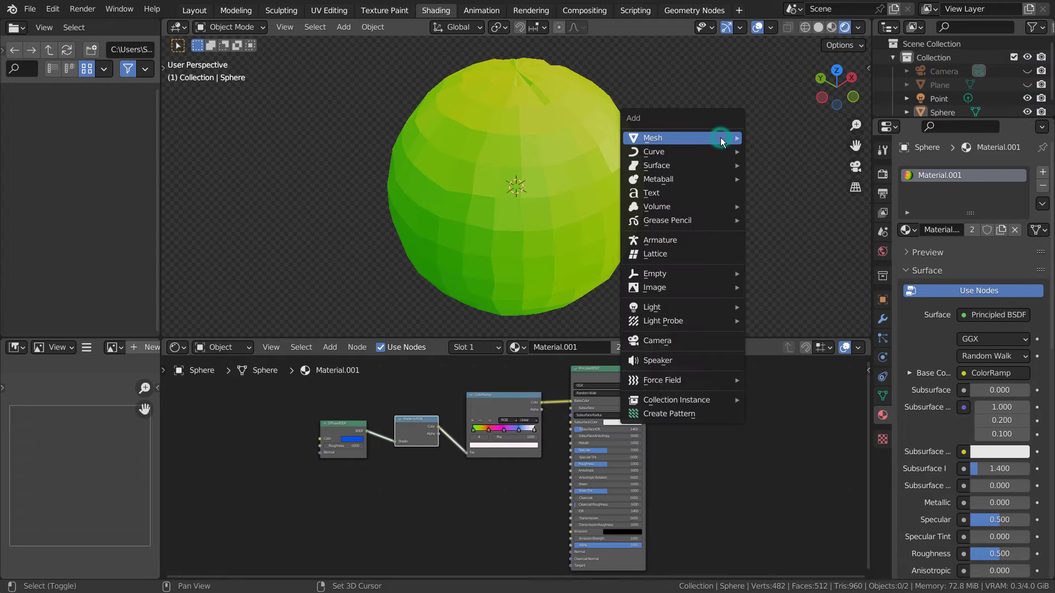
mouse_move(721, 137)
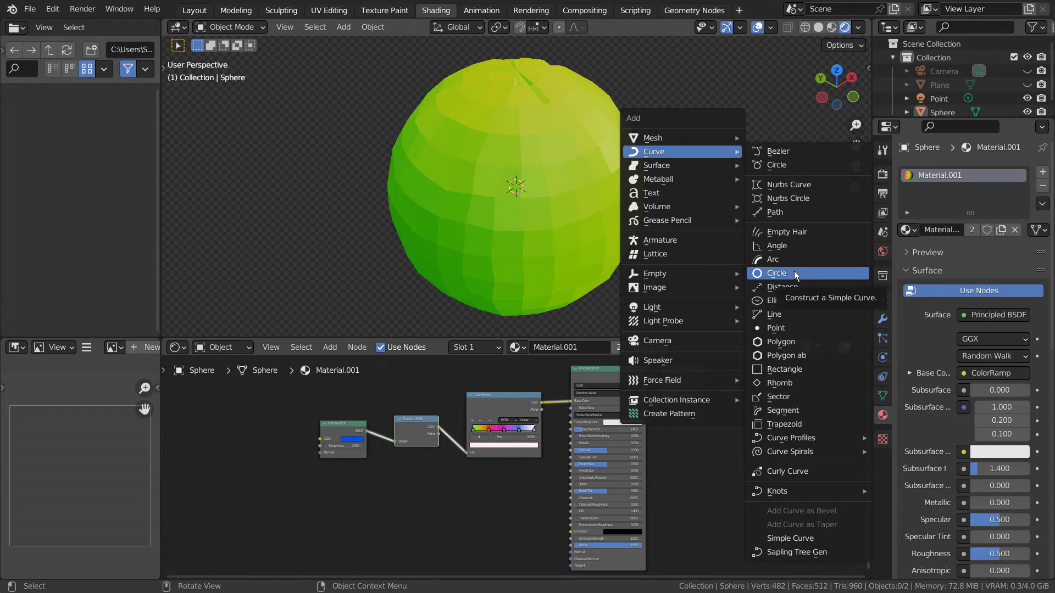
click(796, 275)
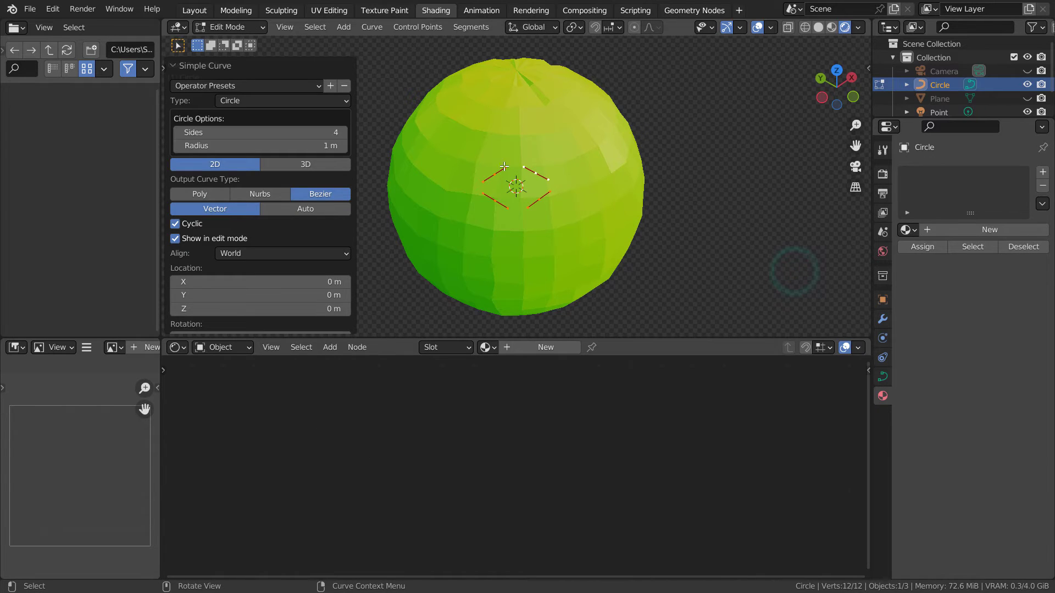
click(290, 167)
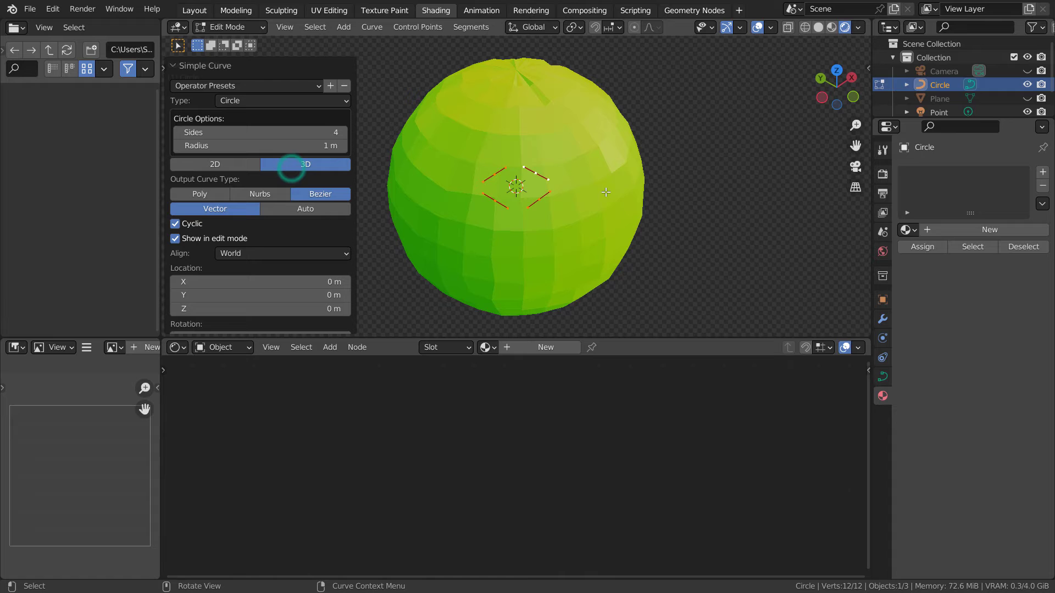
key(s)
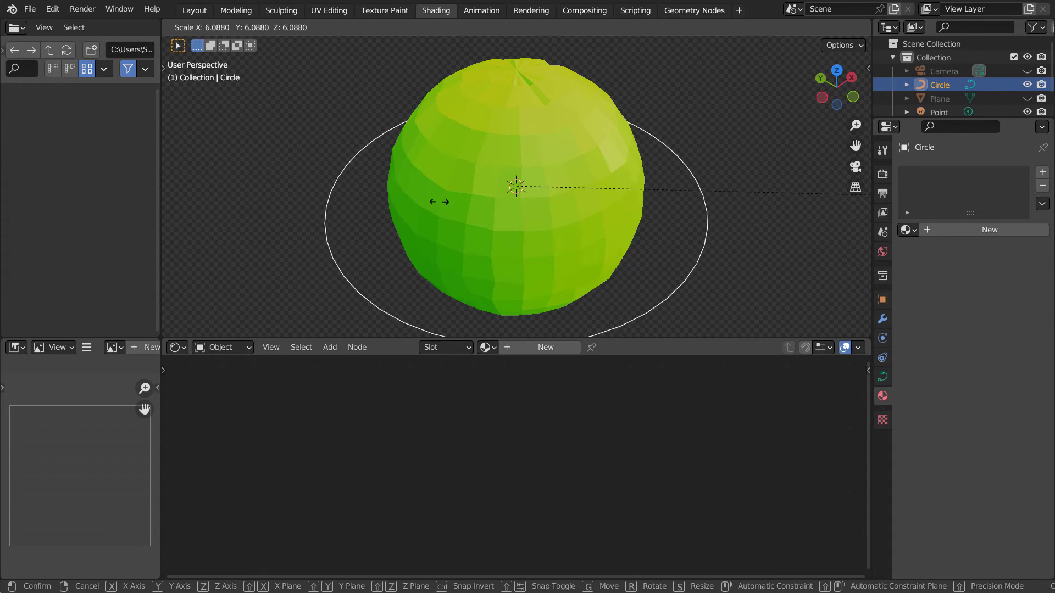
click(378, 227)
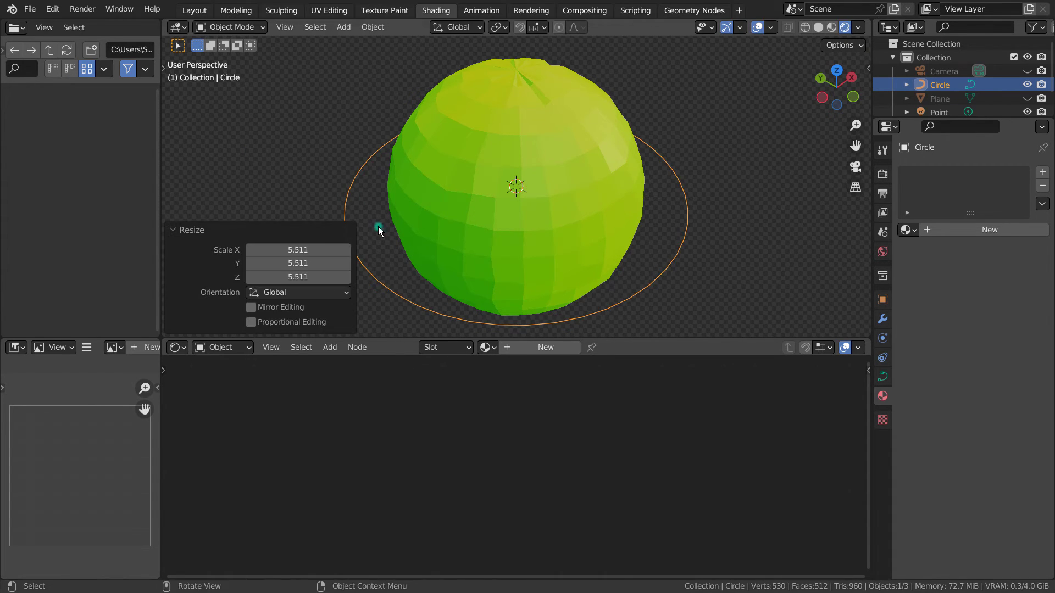
- Give the point light a Follow Path constraint targeting Circle with Follow Curve enabled
middle_drag(460, 176, 461, 199)
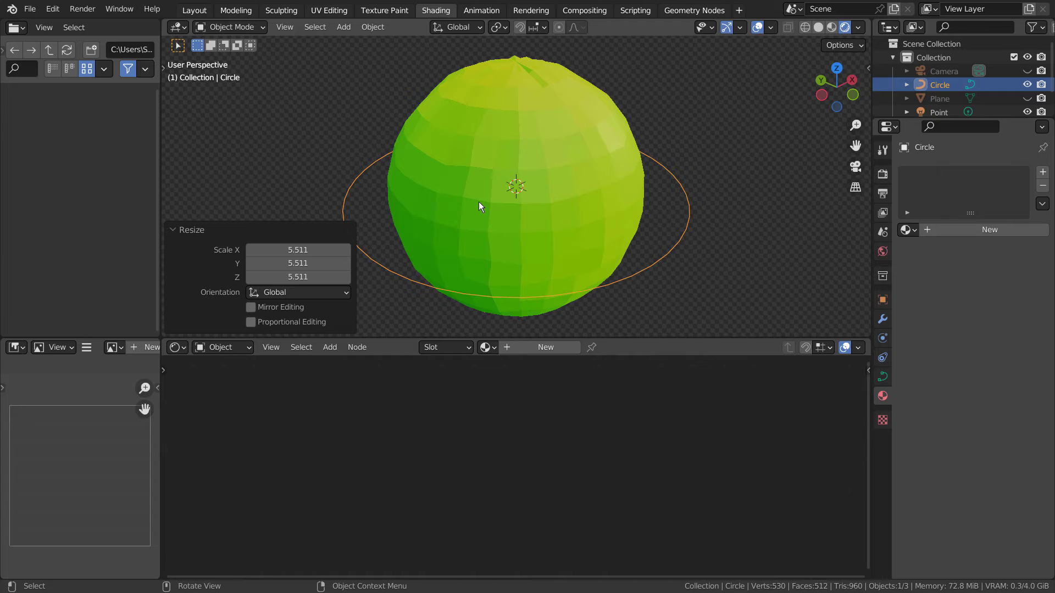
click(938, 112)
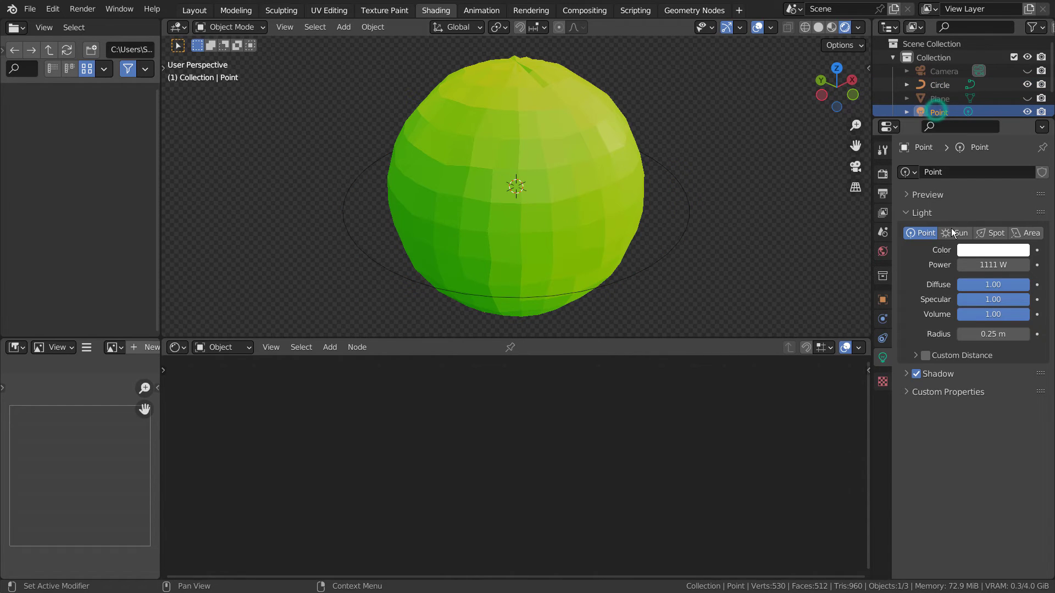
click(883, 318)
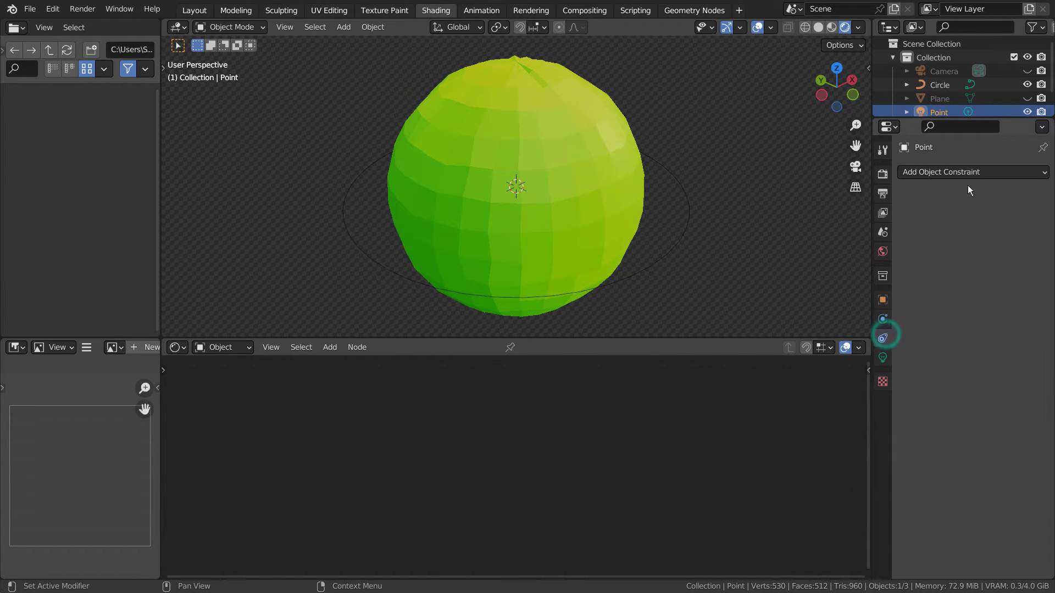
click(977, 172)
click(983, 270)
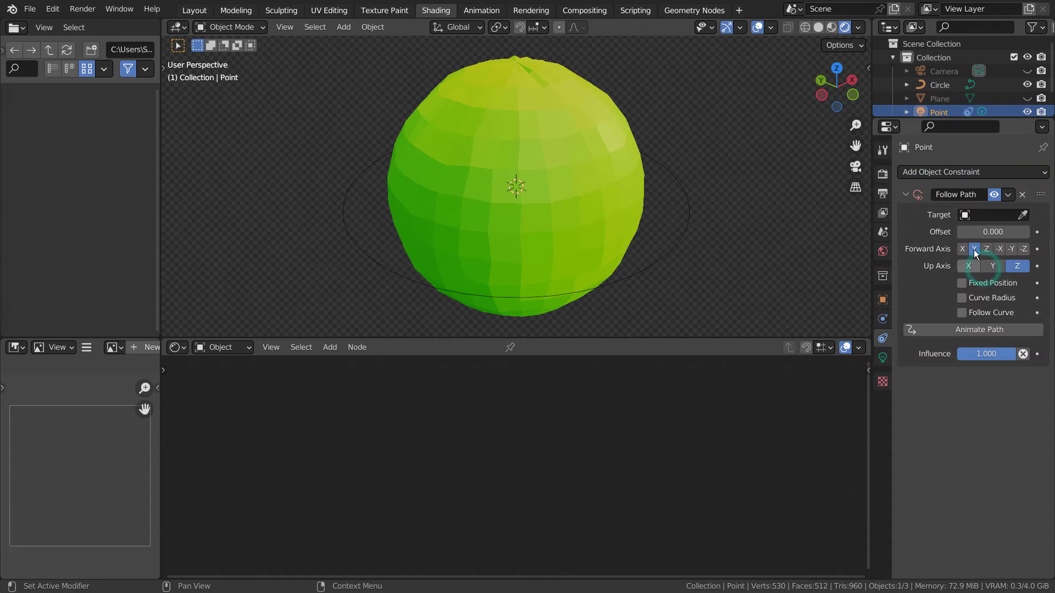
click(989, 215)
click(941, 235)
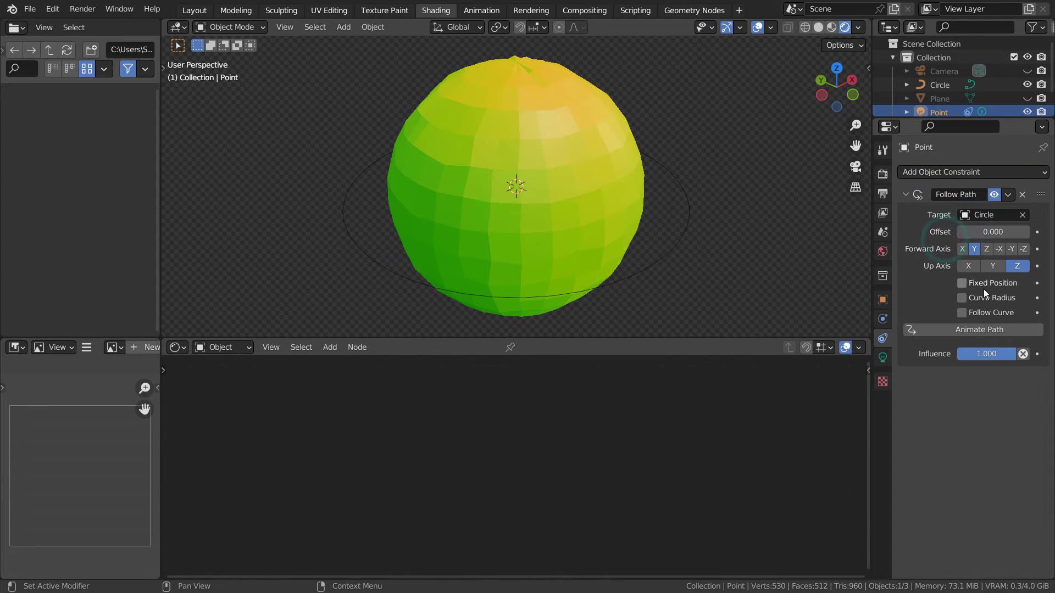
click(962, 313)
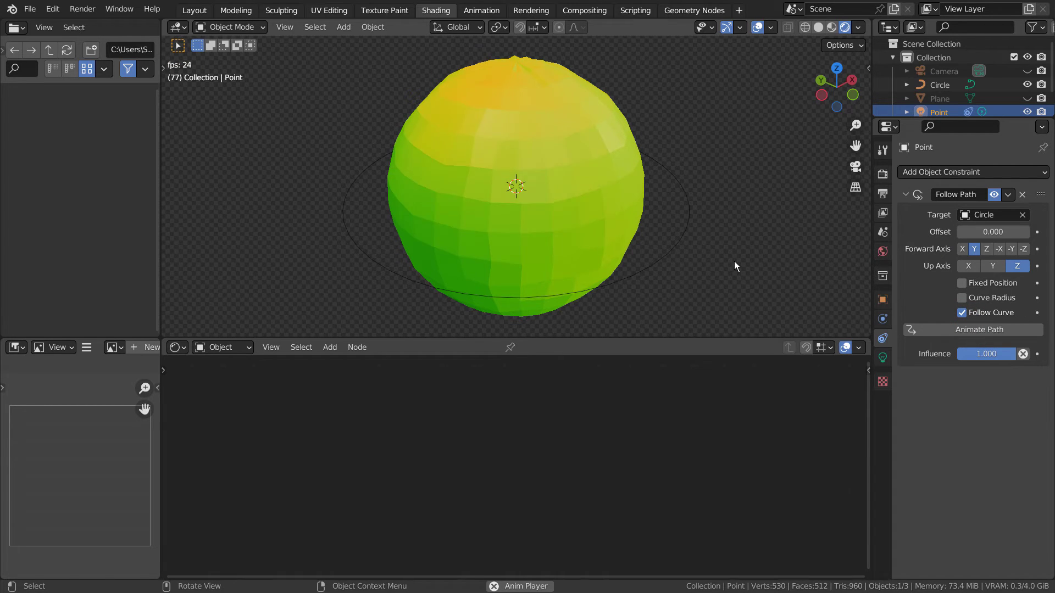
- Show the sidebar, deselect everything, and play the animation to watch the light orbit
scroll(735, 257, down, 7)
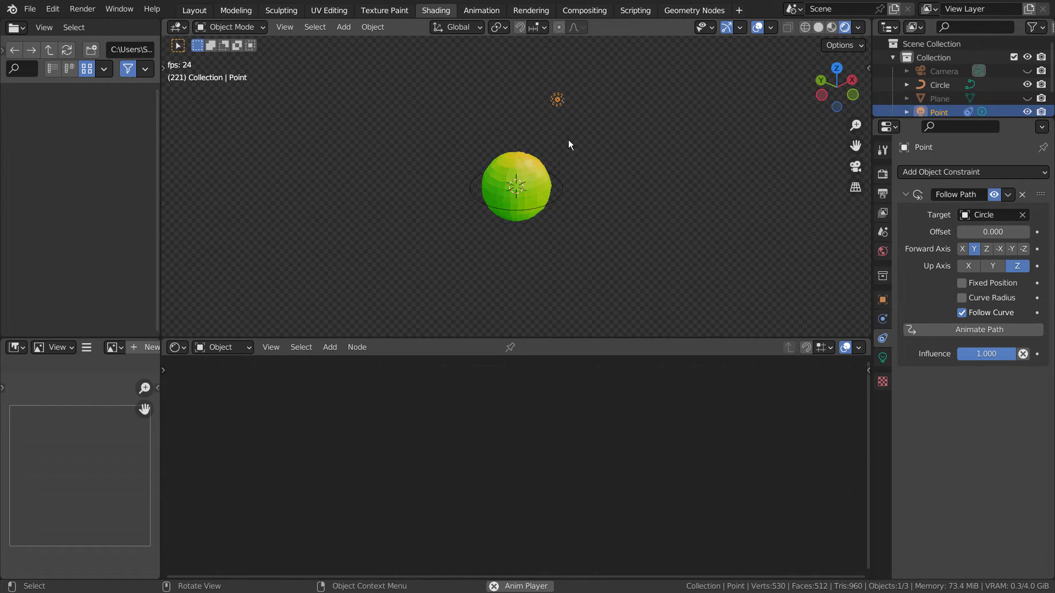
key(n)
click(655, 216)
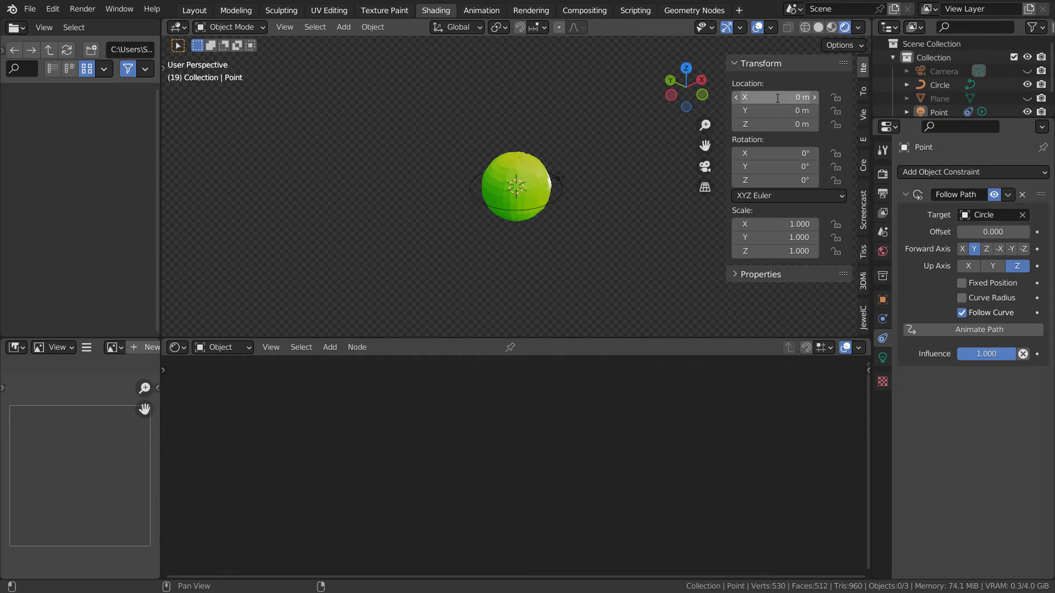
scroll(570, 242, up, 4)
key(space)
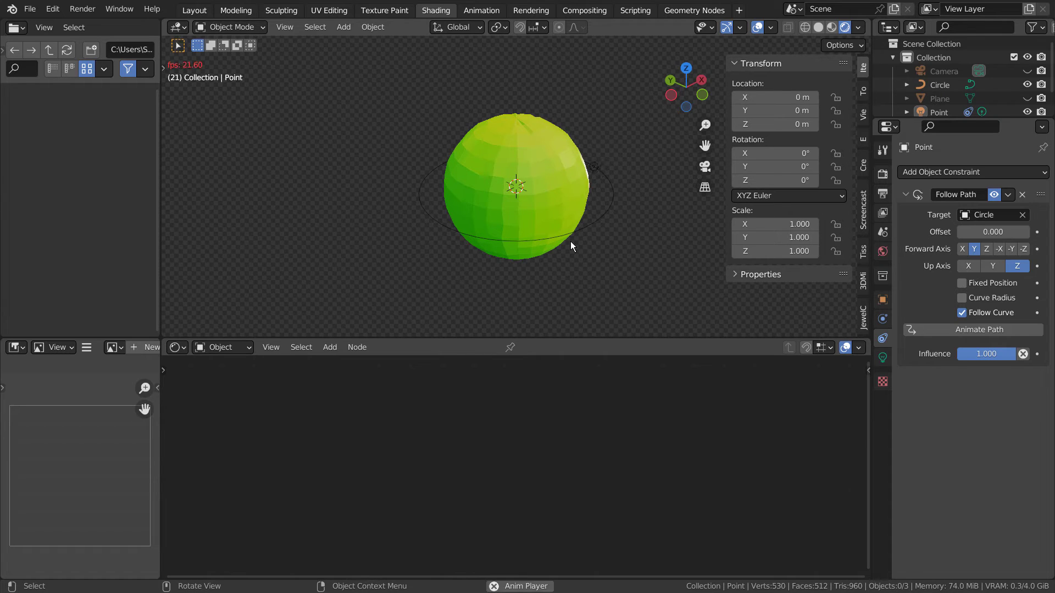
- Subdivide the Circle curve in Edit Mode to add more control points
click(593, 224)
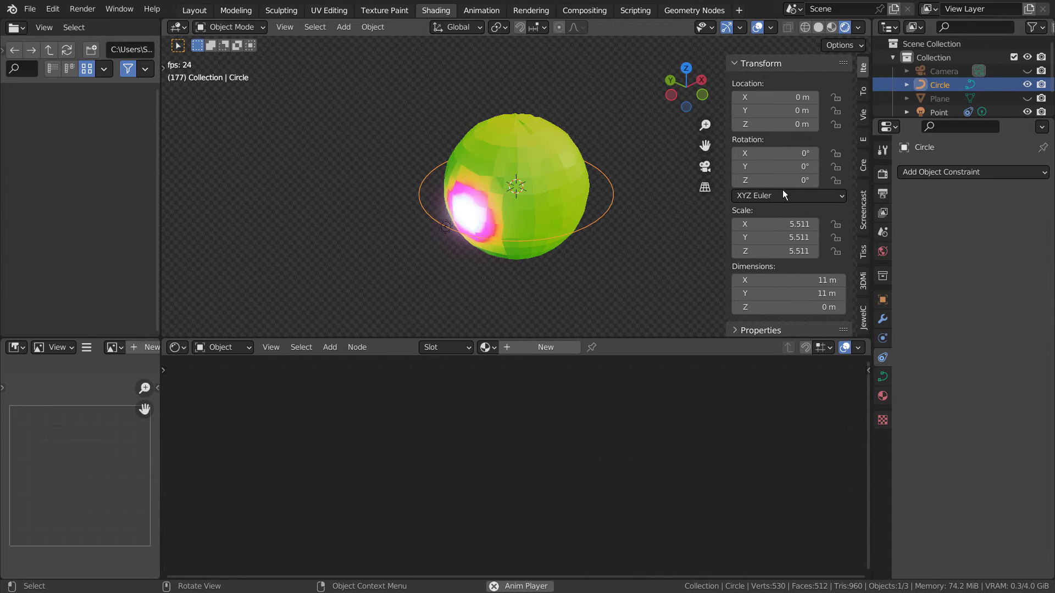
key(Tab)
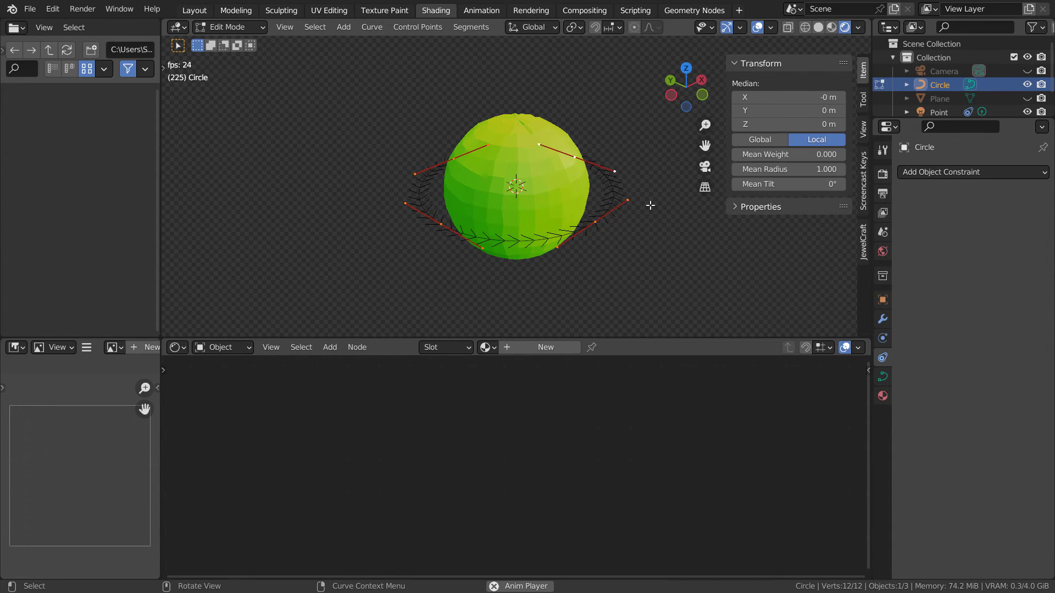
right_click(639, 203)
click(639, 202)
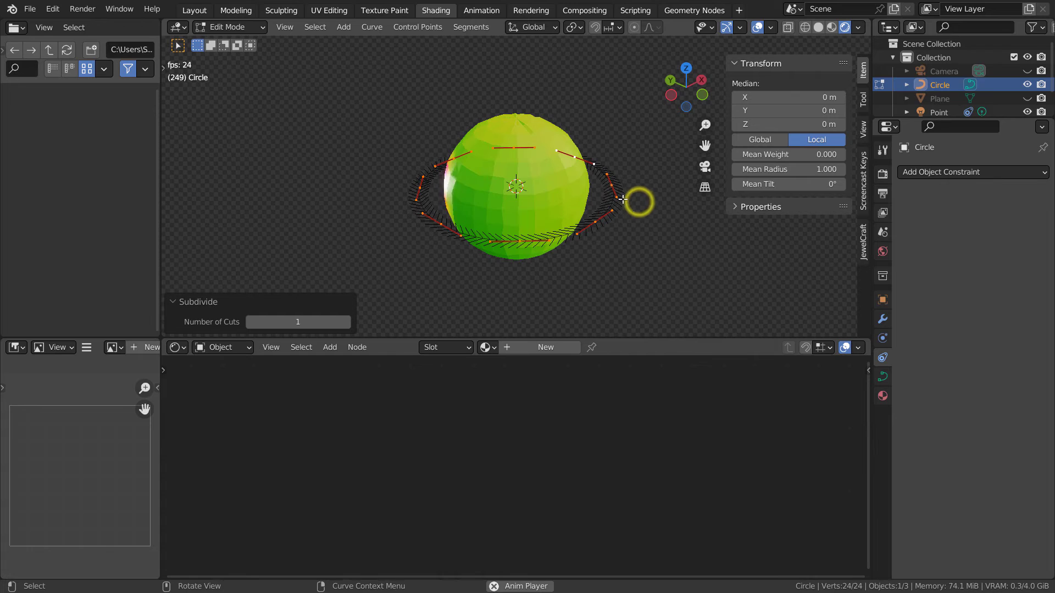
- Lower the left point, raise the right point, and lower the front point along Z
click(420, 189)
key(g)
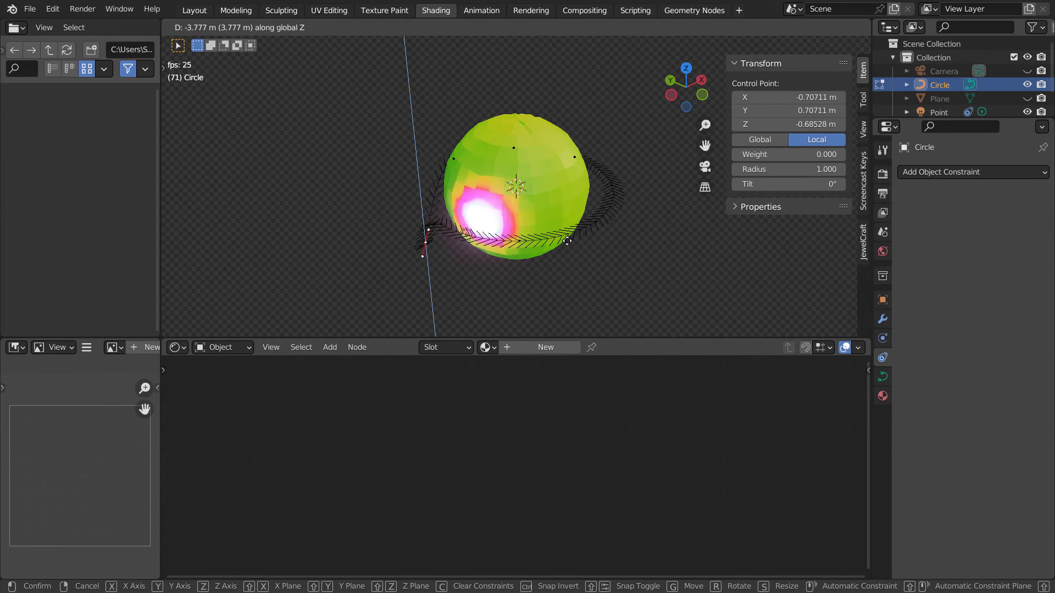
click(570, 232)
click(603, 191)
key(g)
key(z)
click(596, 131)
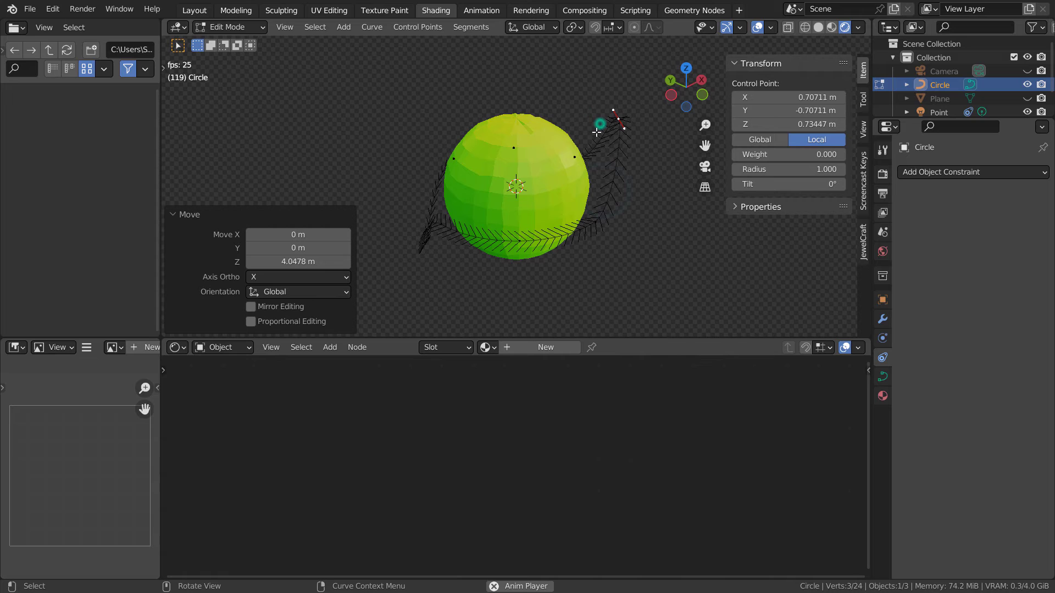
click(540, 243)
key(g)
key(z)
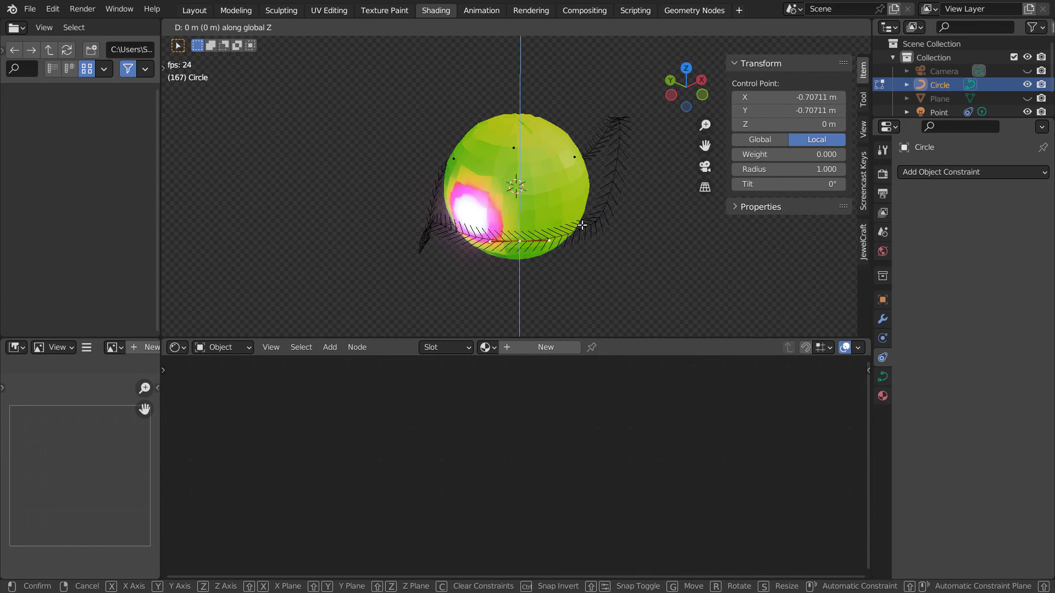
click(582, 258)
- Raise one more control point along Z, inspect the wavy curve, and leave Edit Mode
middle_drag(582, 258, 694, 192)
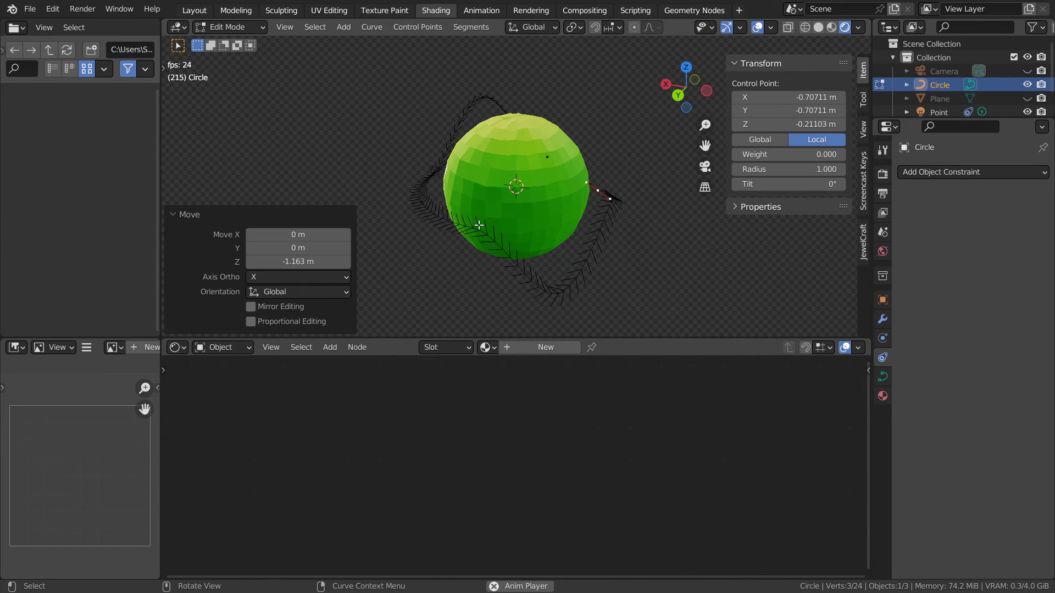
click(453, 217)
key(g)
key(z)
click(475, 157)
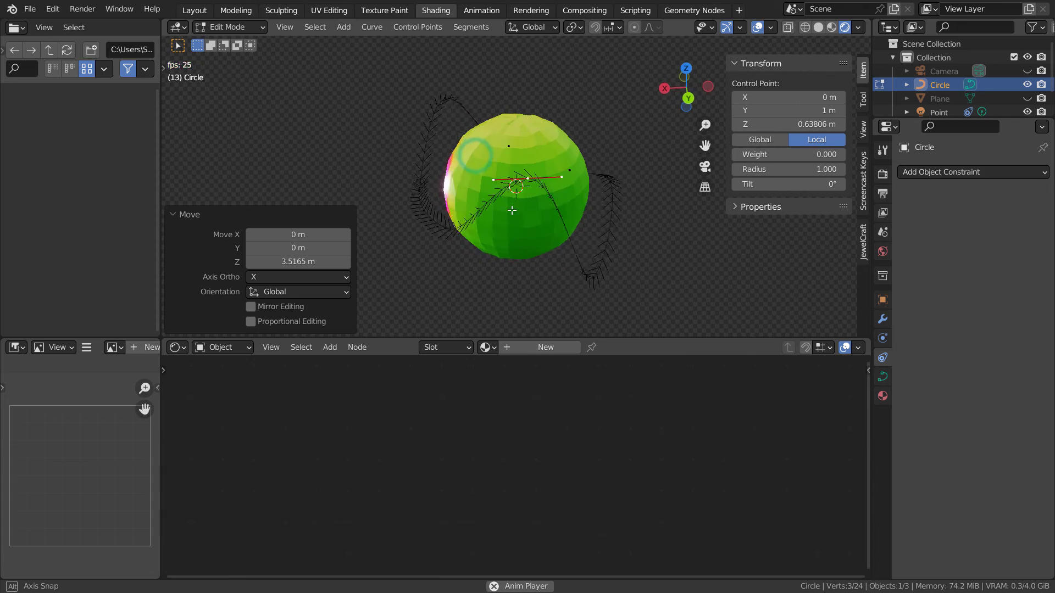
middle_drag(467, 162, 572, 226)
middle_drag(630, 255, 389, 190)
key(Tab)
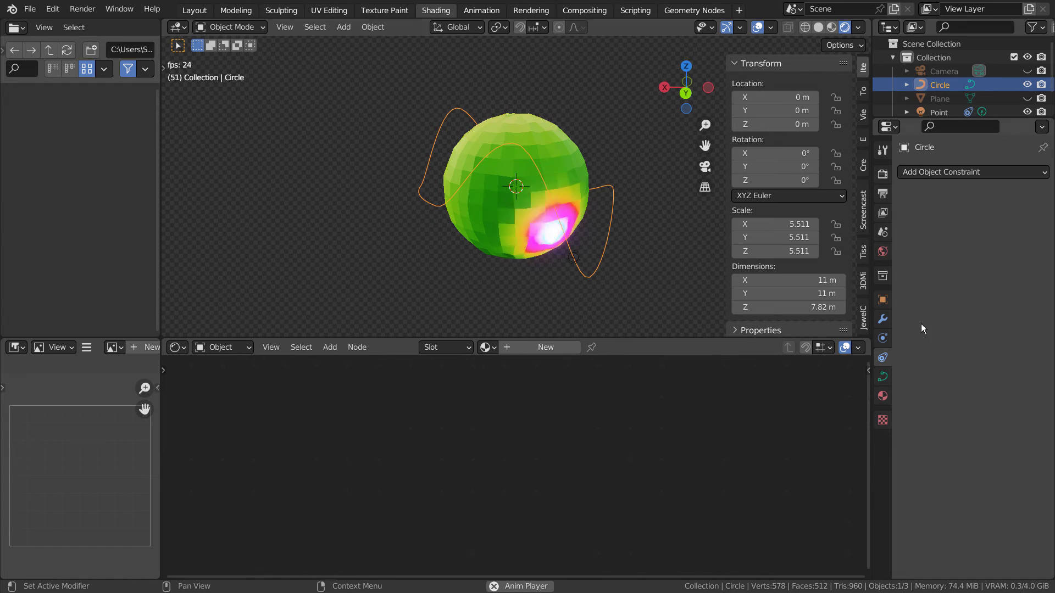
- Select the point light and set its Power to 33333 W
click(883, 395)
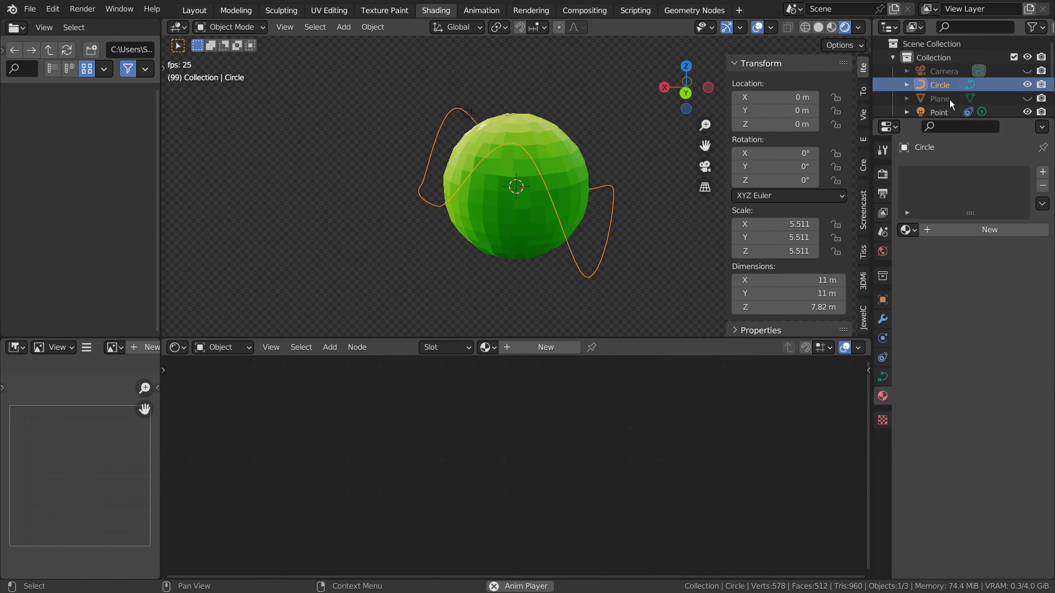
click(940, 112)
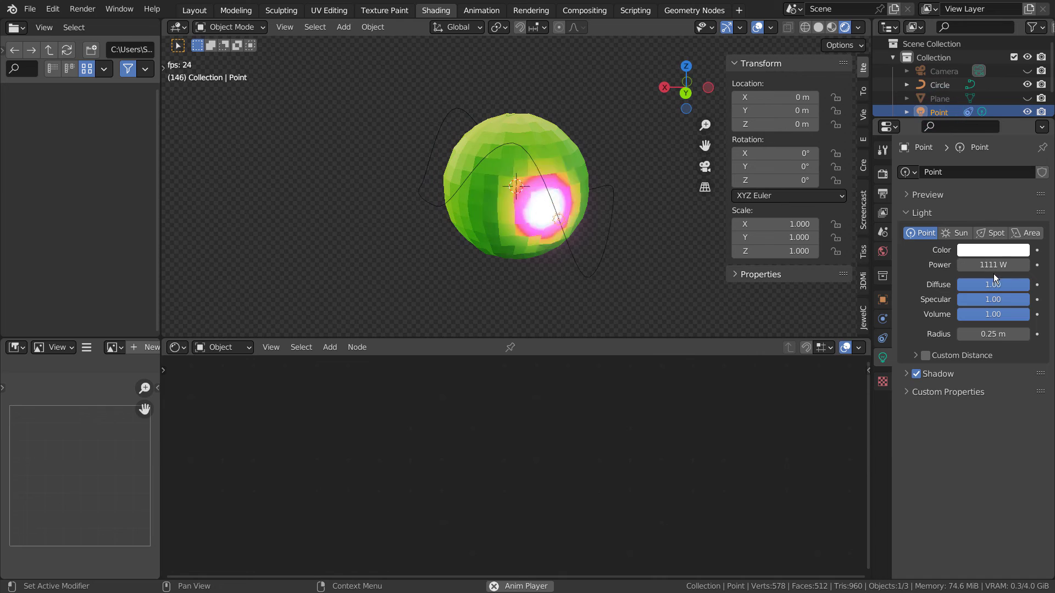
drag(993, 271, 986, 270)
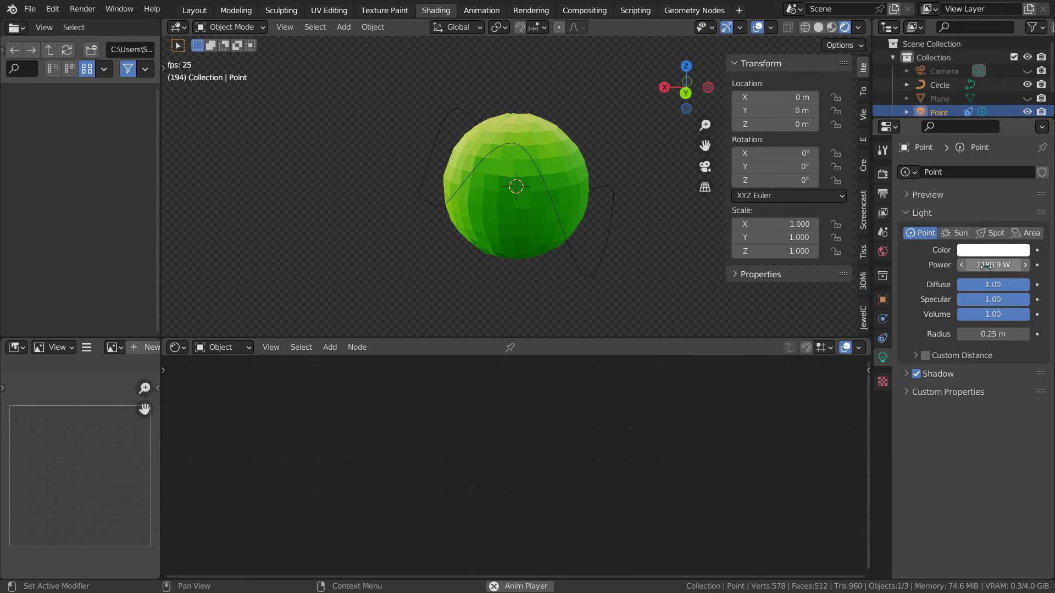
text(1)
key(BackSpace)
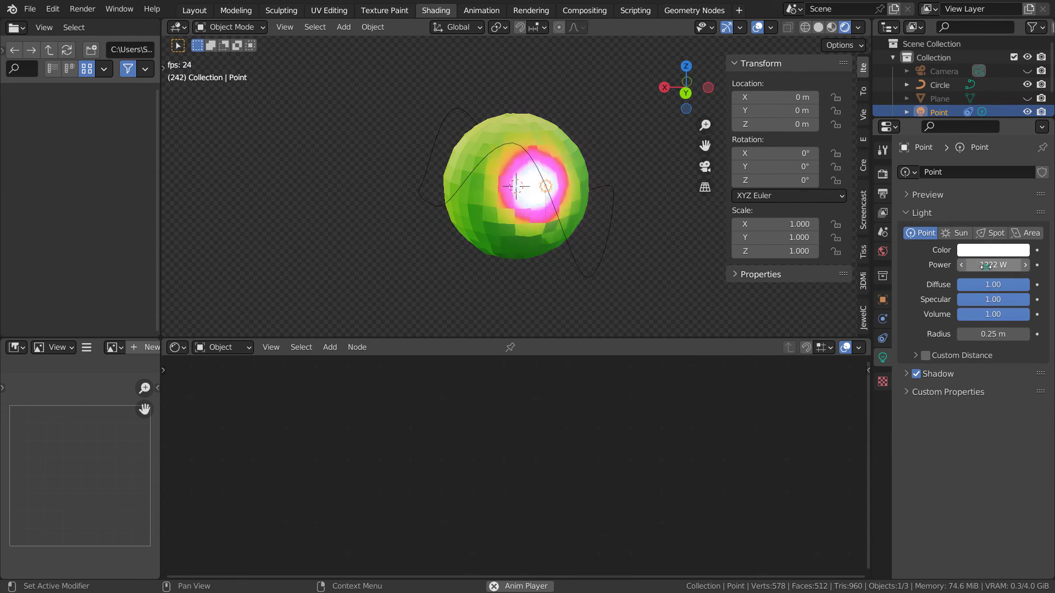
text(33333)
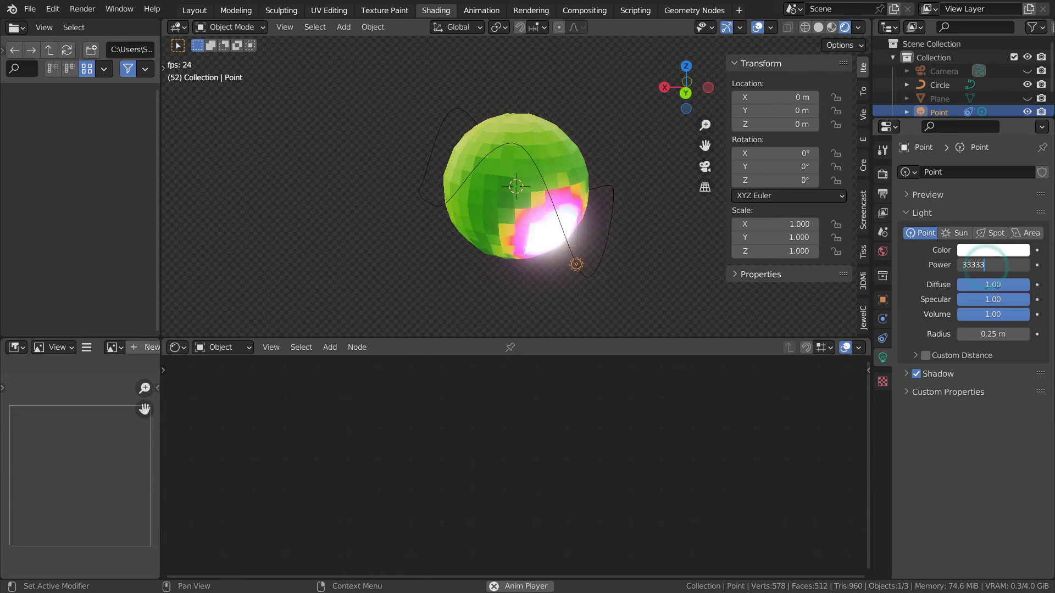
key(Return)
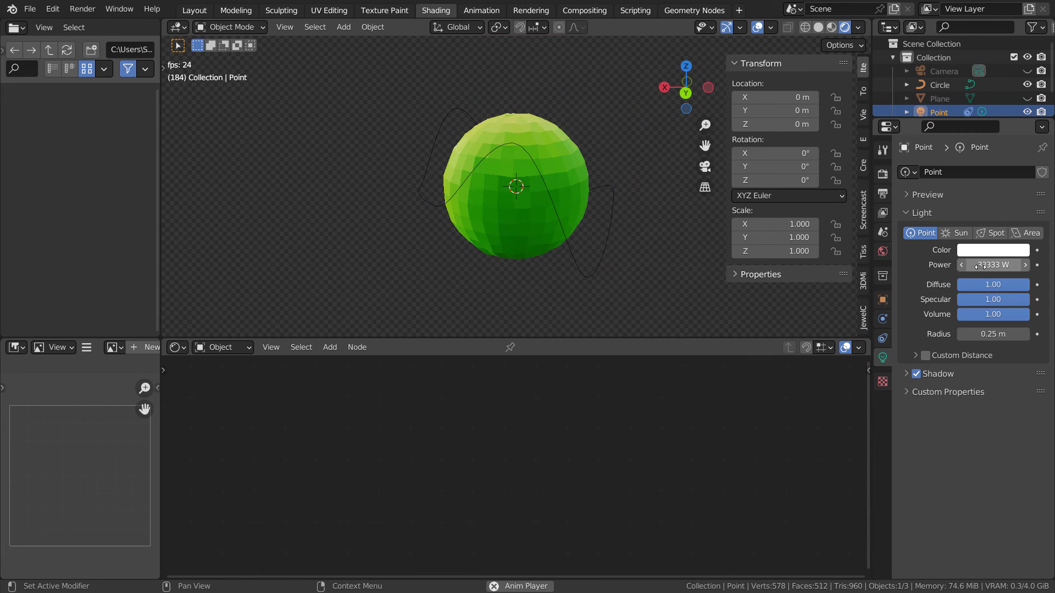
- Try Power values of 3333 W and 5555 W, then enter 1111 W
text(3333)
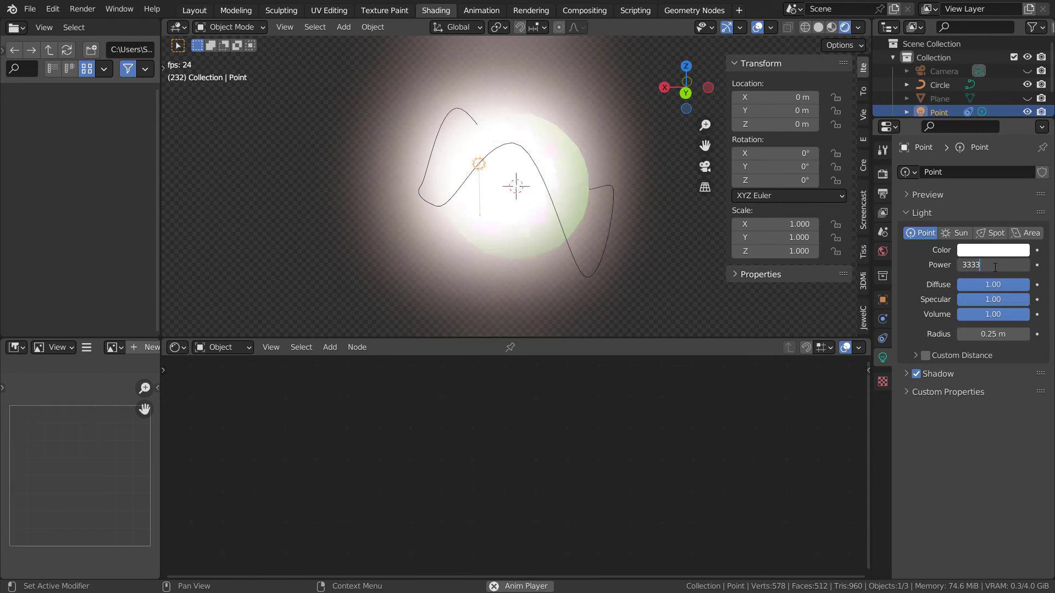
key(Return)
double_click(995, 266)
text(5555)
key(Return)
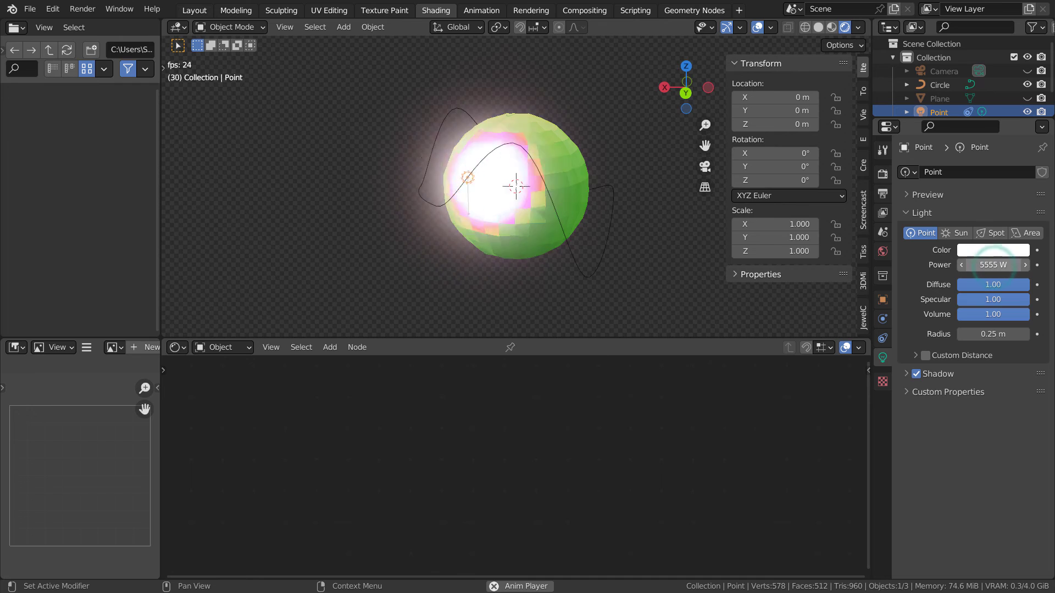
double_click(995, 266)
text(1111)
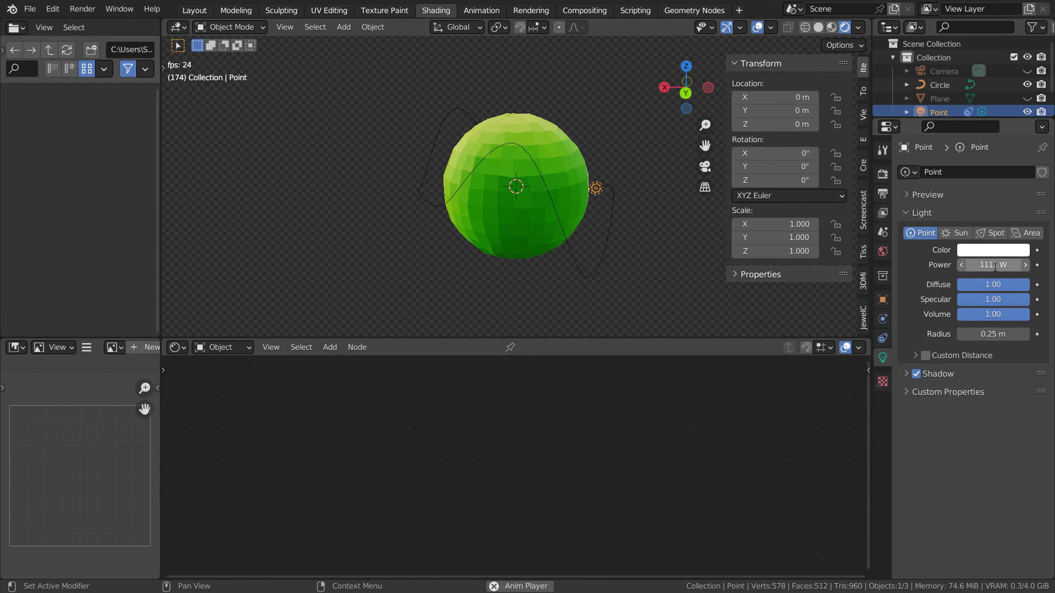
- Scale the wavy Circle path up about 1.98 times
click(568, 246)
key(s)
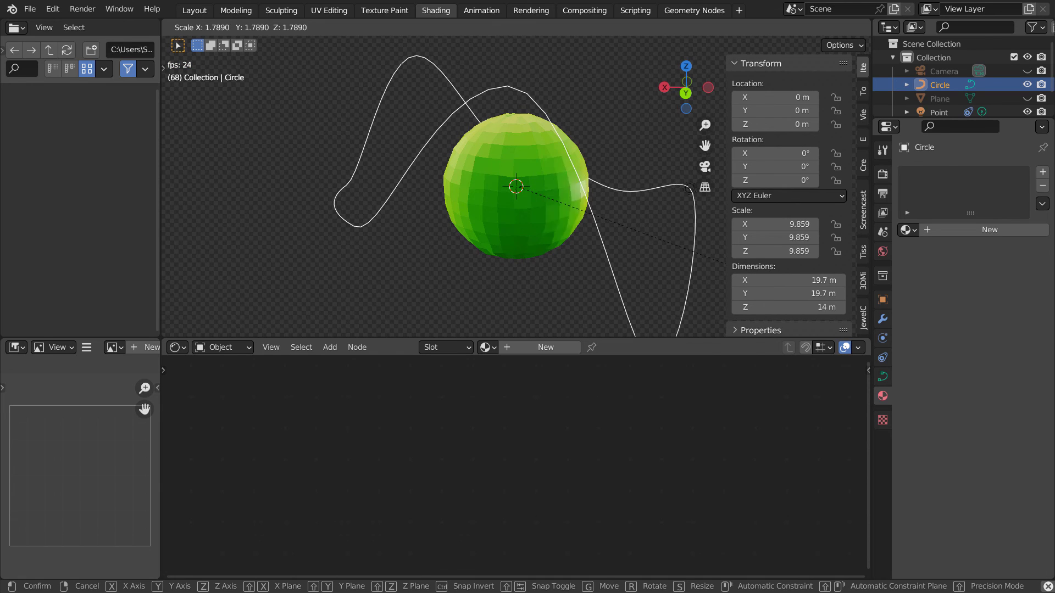
click(785, 276)
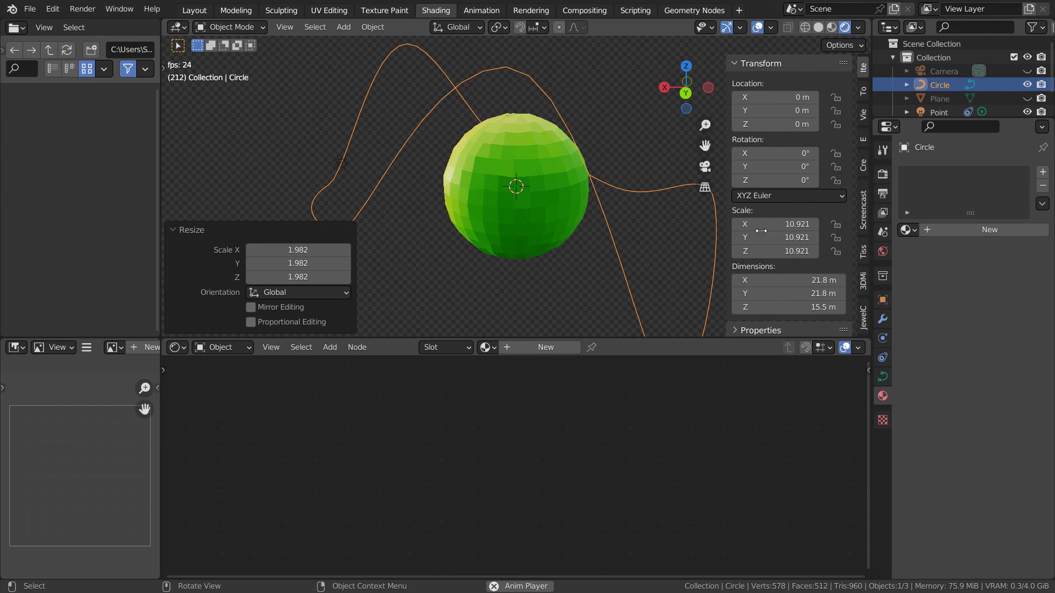
- Set the point light's Power to 5555 W
click(940, 112)
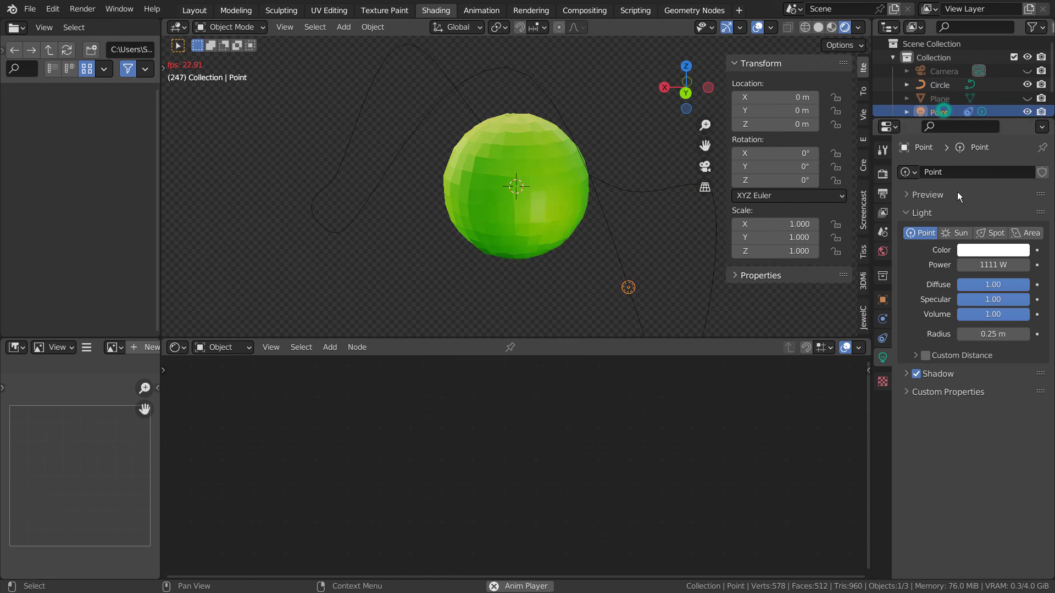
click(984, 264)
text(5555)
key(Return)
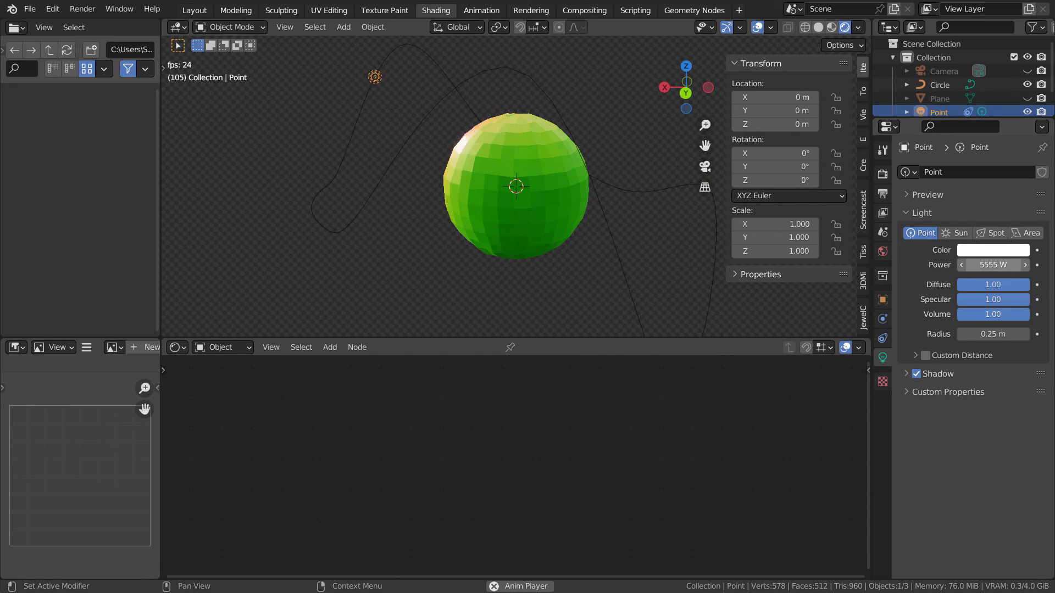
click(984, 264)
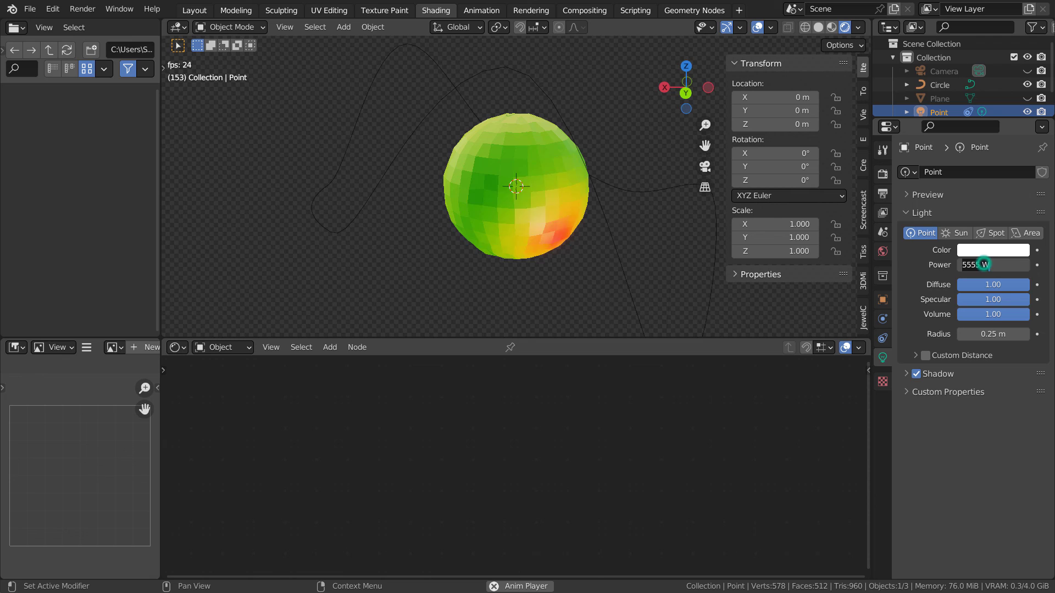